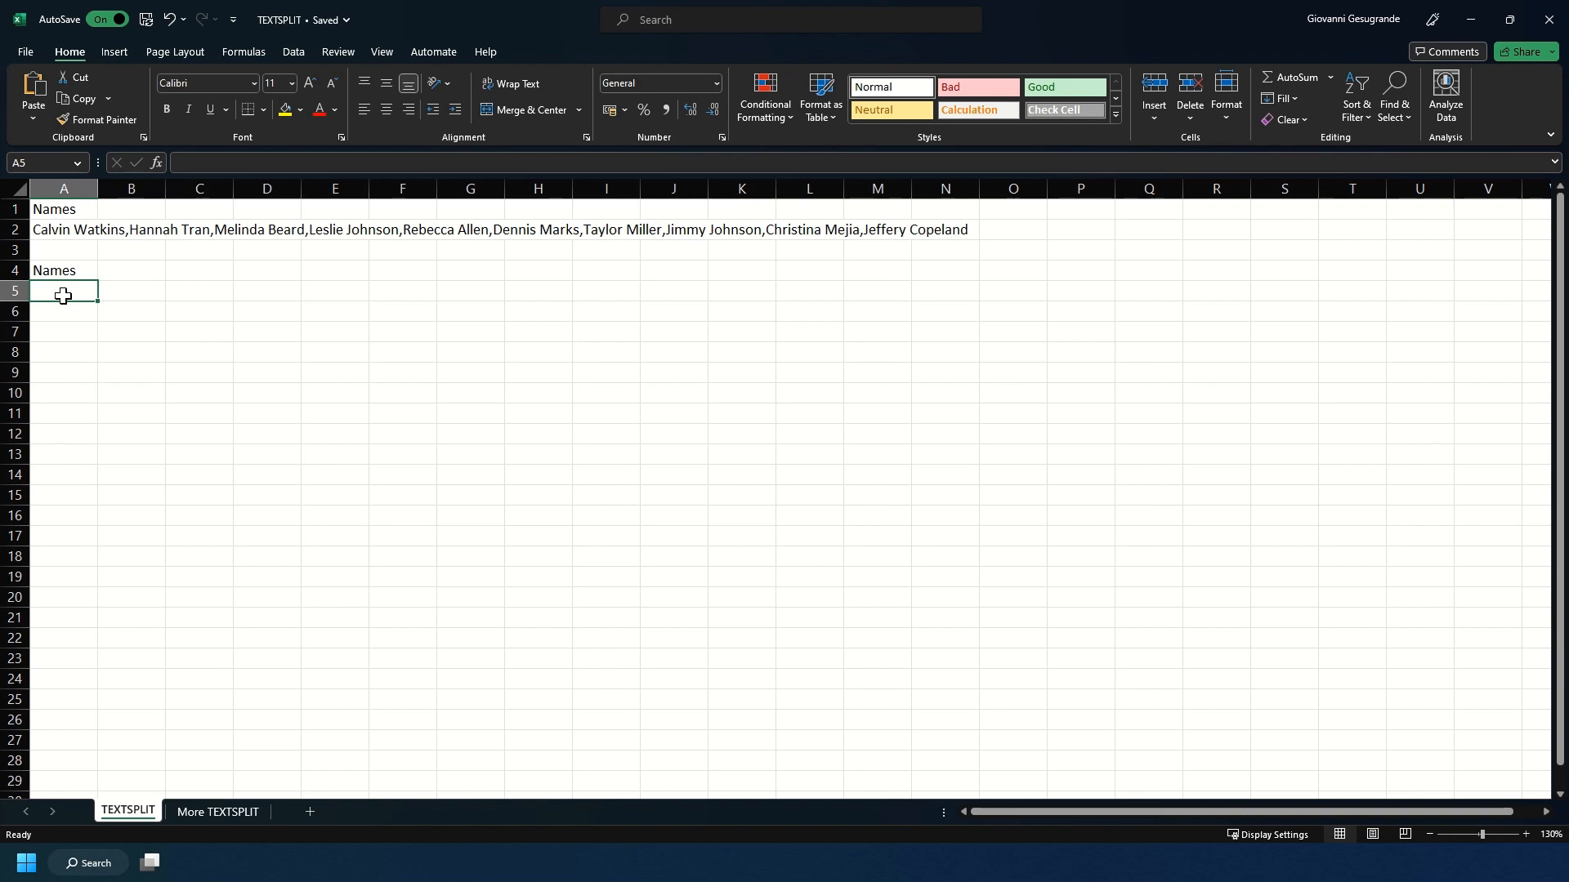
Step: Enter =TEXTSPLIT(A2,",") in cell A5 to split the comma-separated names across columns
type("=")
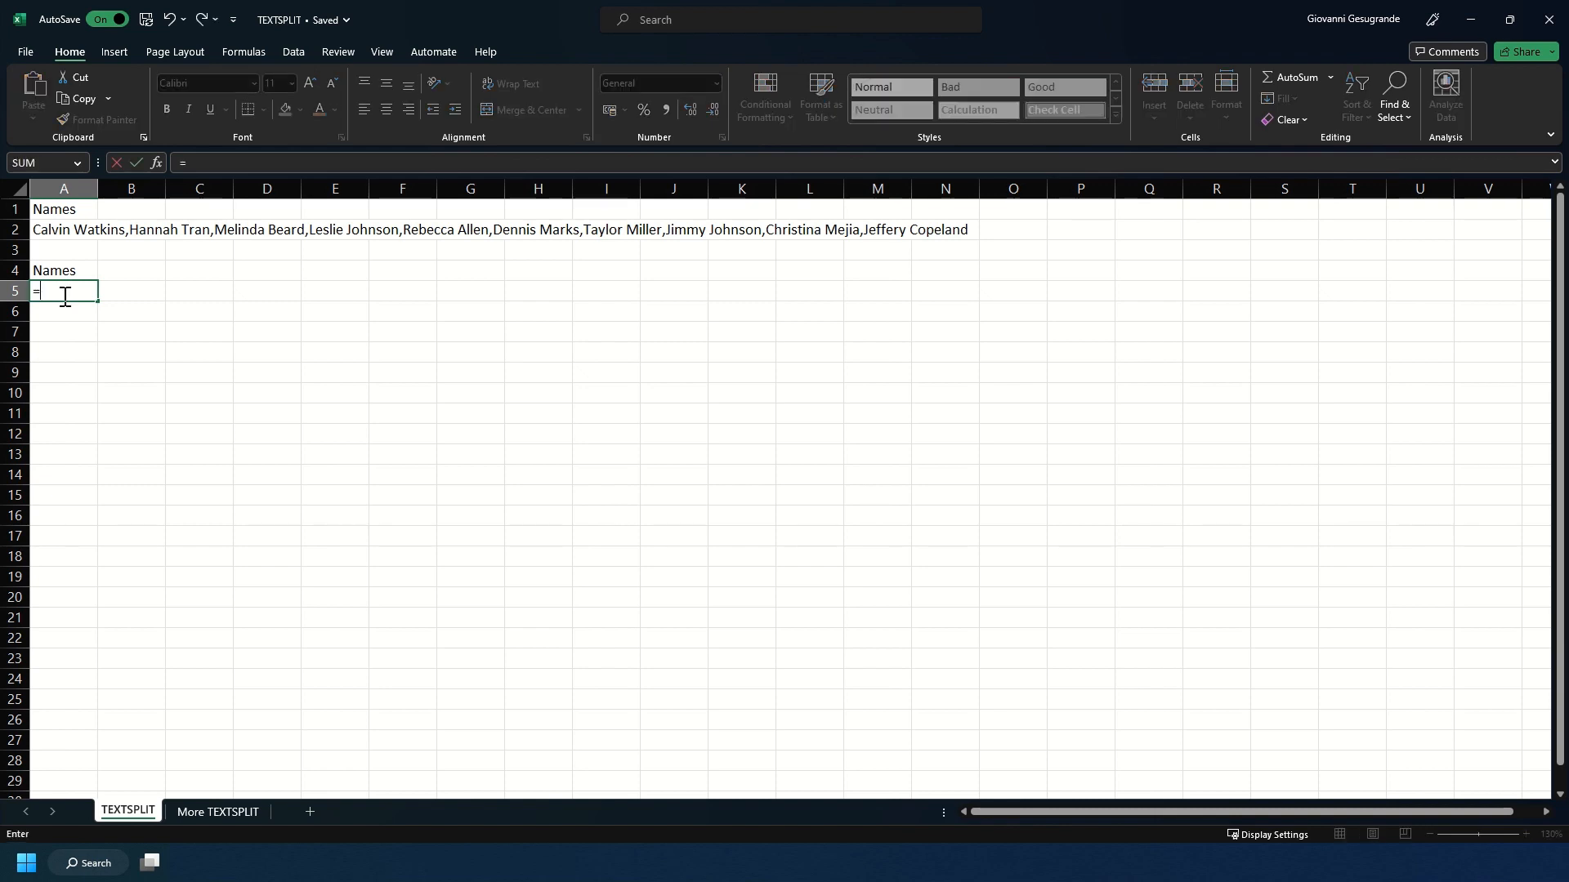
type("TEXTSPLIT")
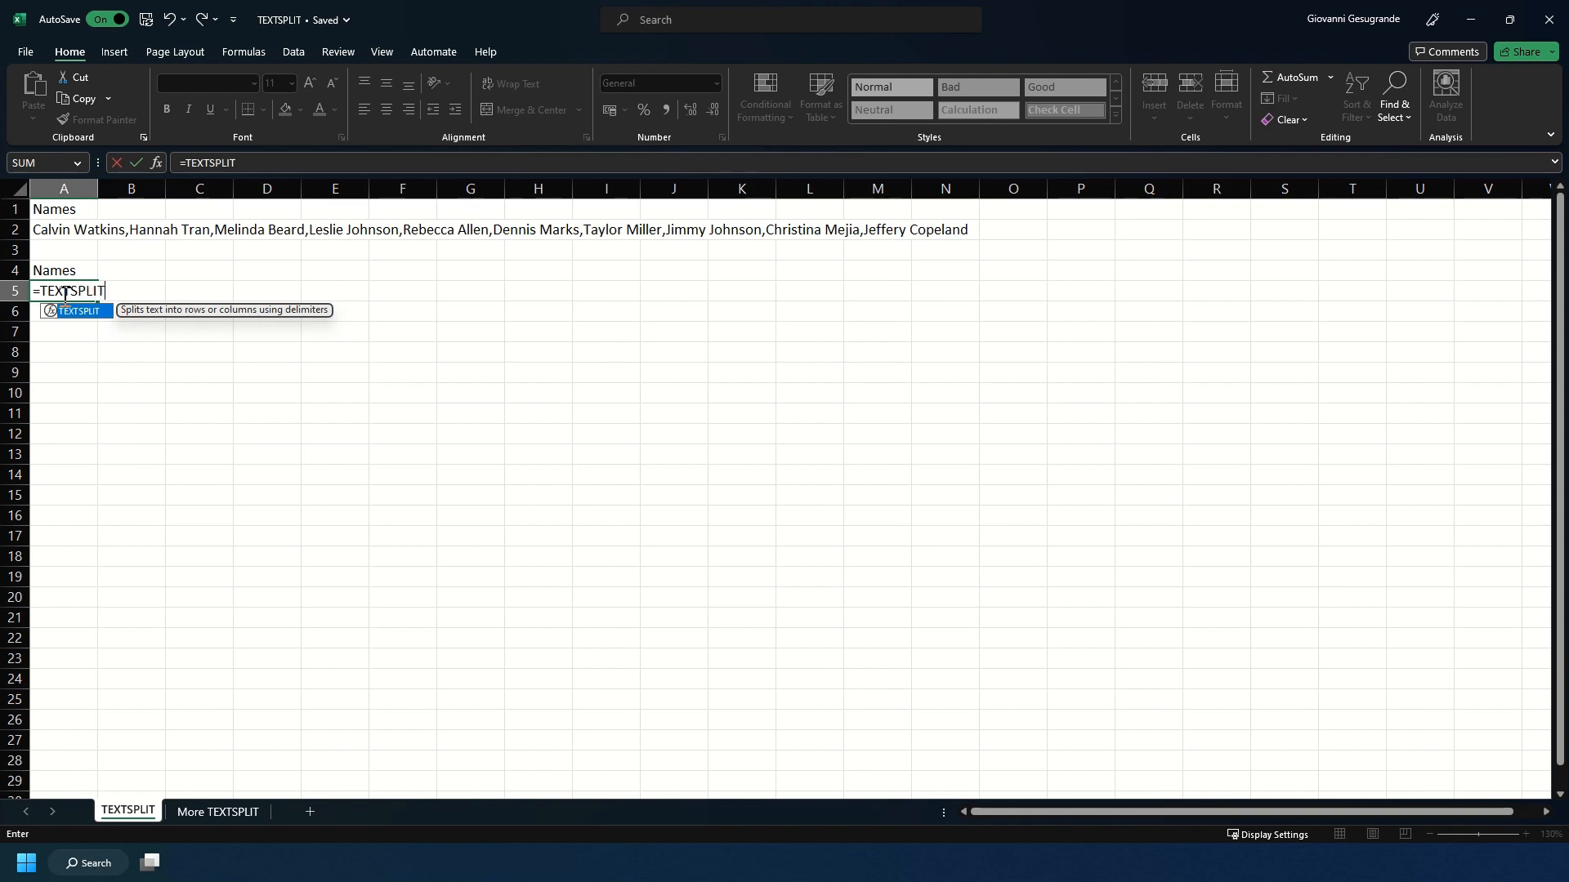
type("(")
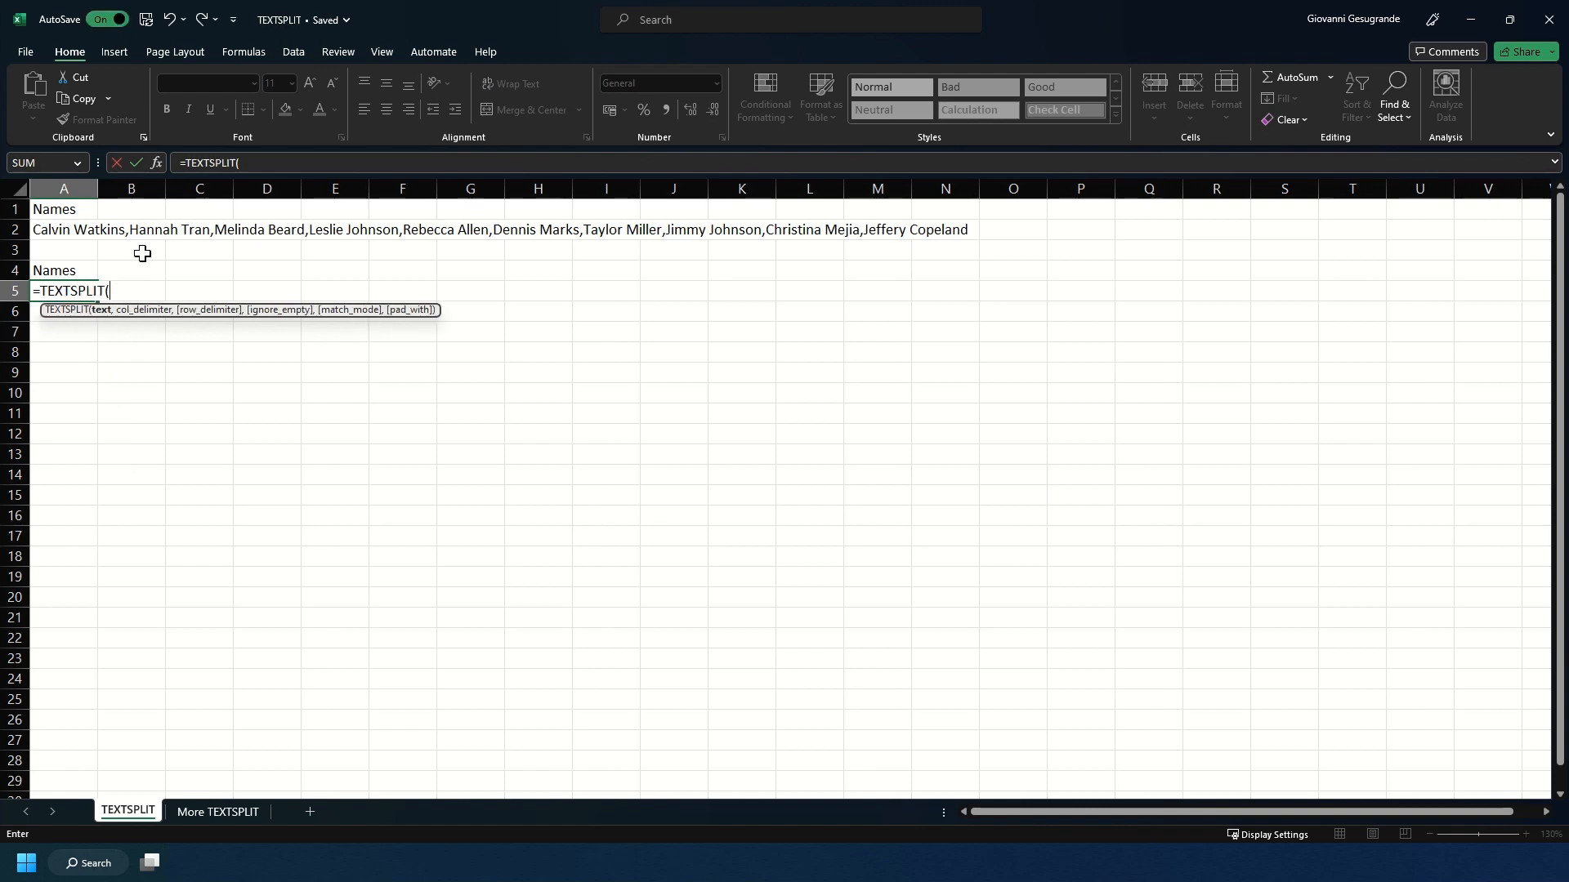
left_click(53, 233)
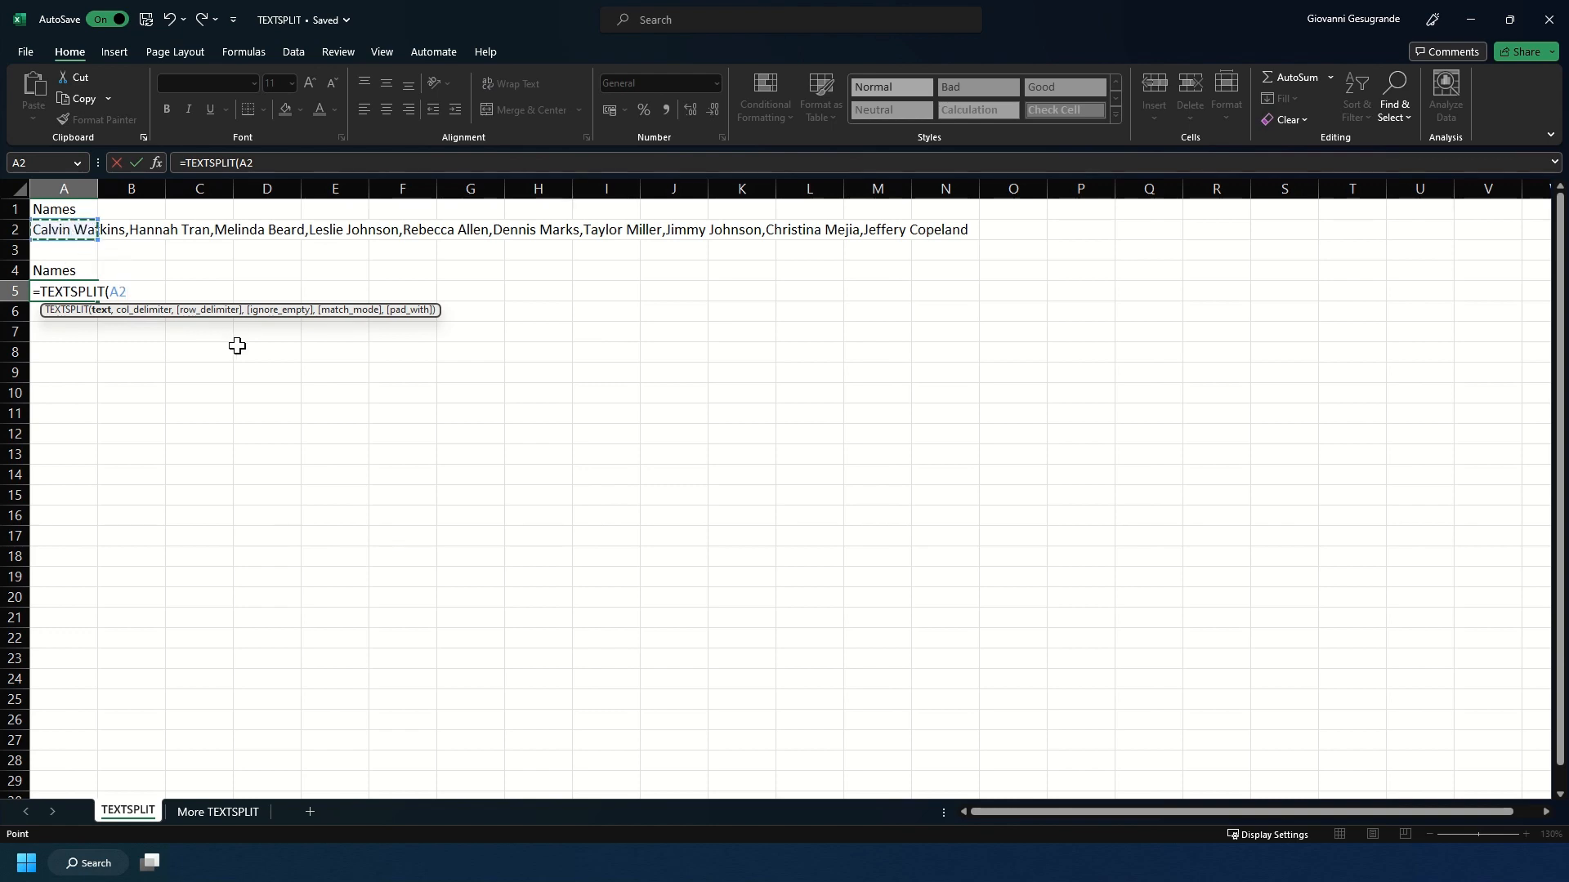
type(",\",")
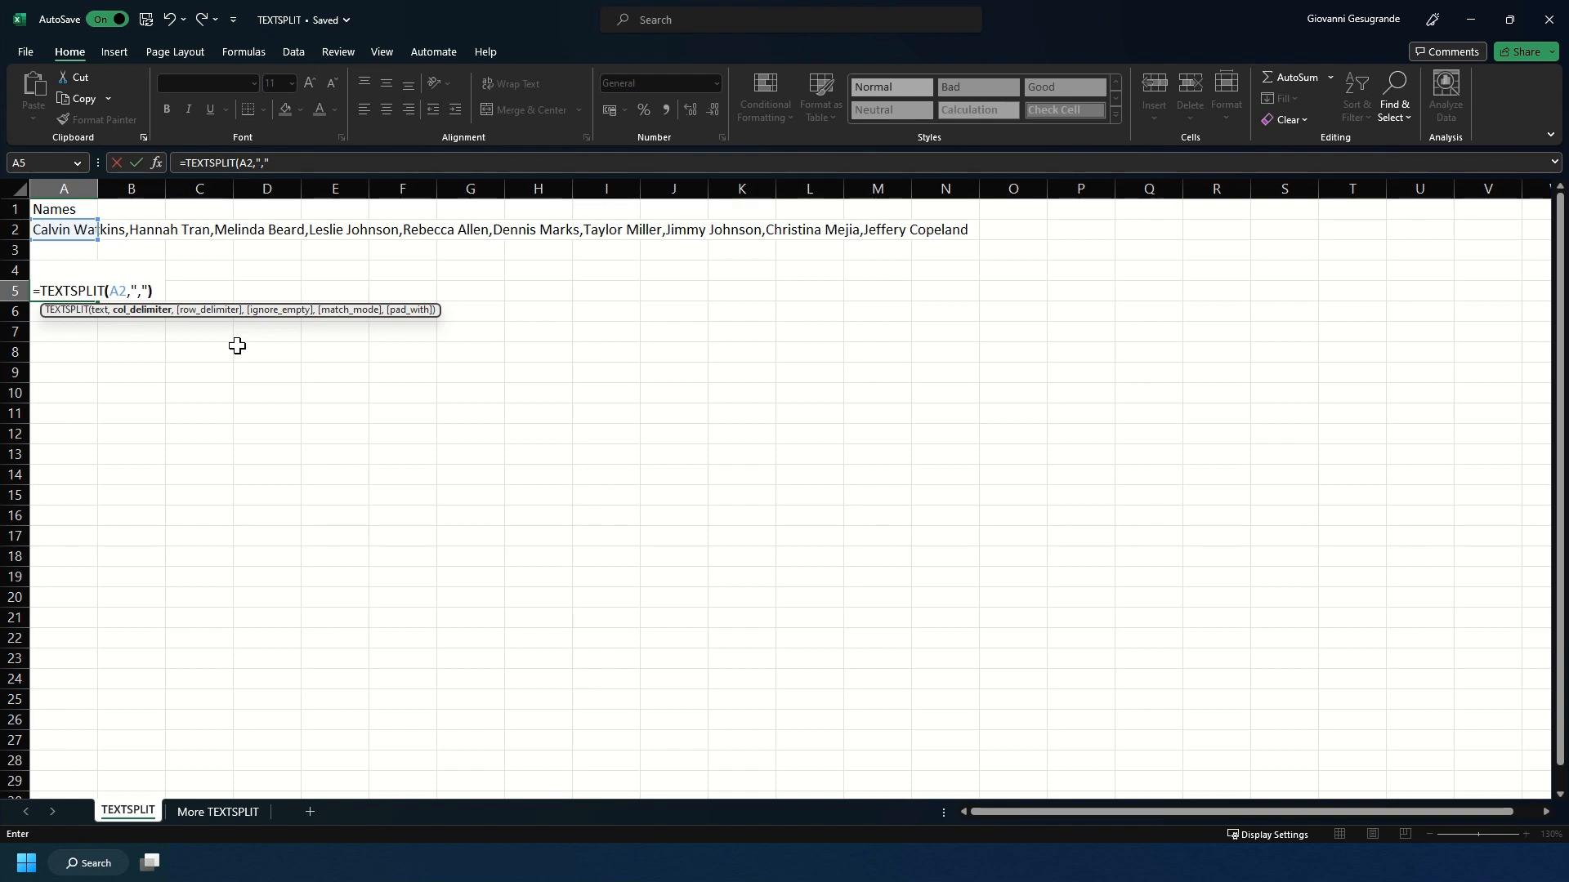
type(")")
key("Return")
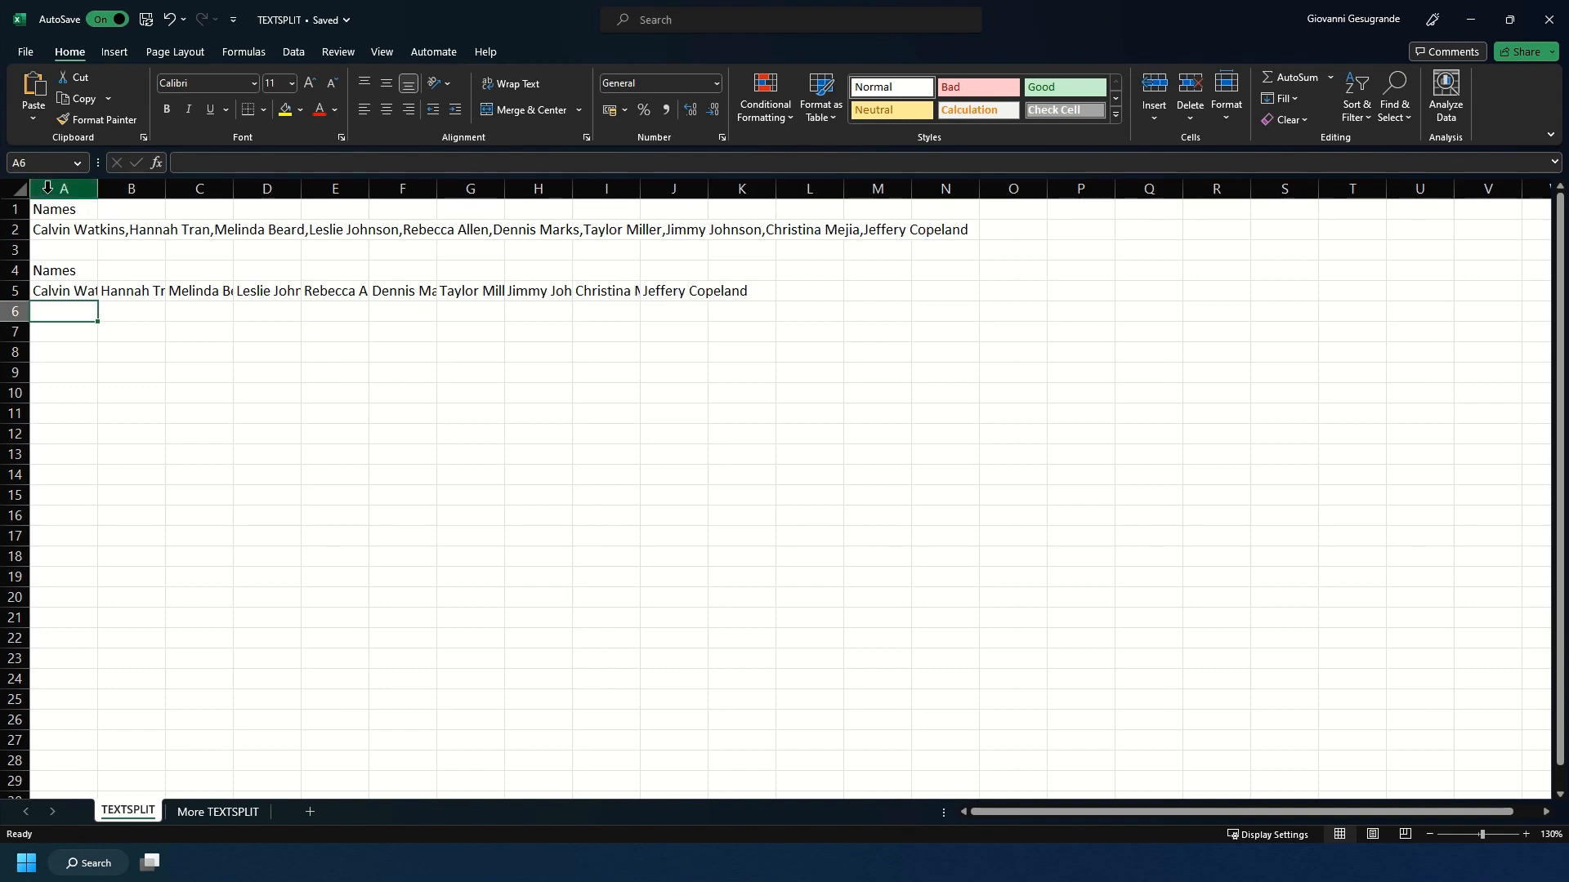
Step: Widen columns A through J equally so that each split name in row 5 fits its cell
left_click_drag(47, 188, 885, 189)
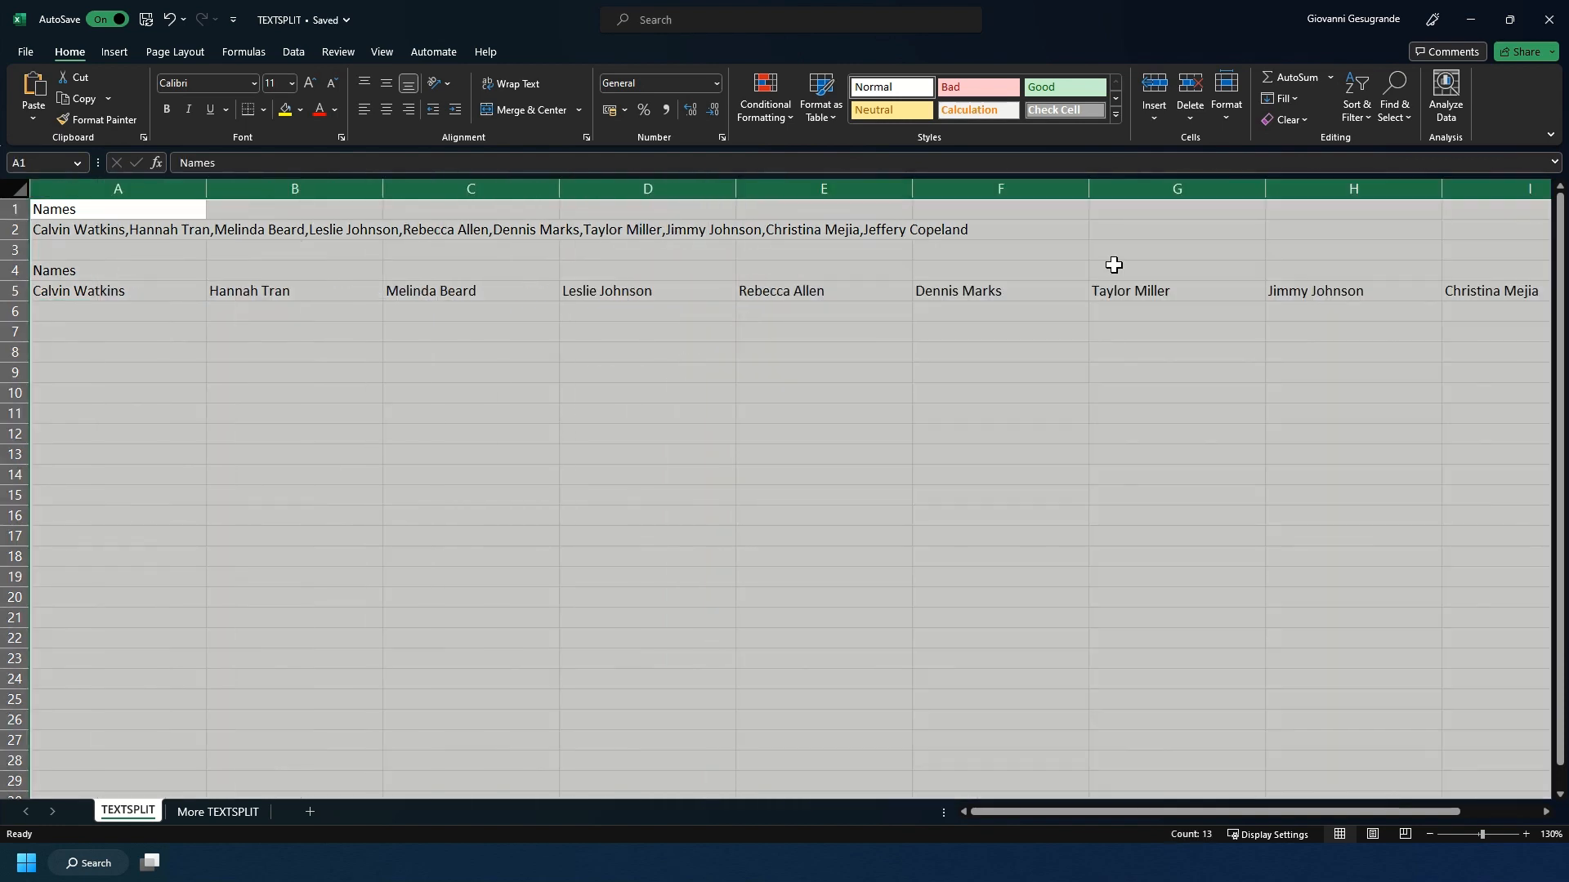
left_click_drag(1265, 188, 1209, 188)
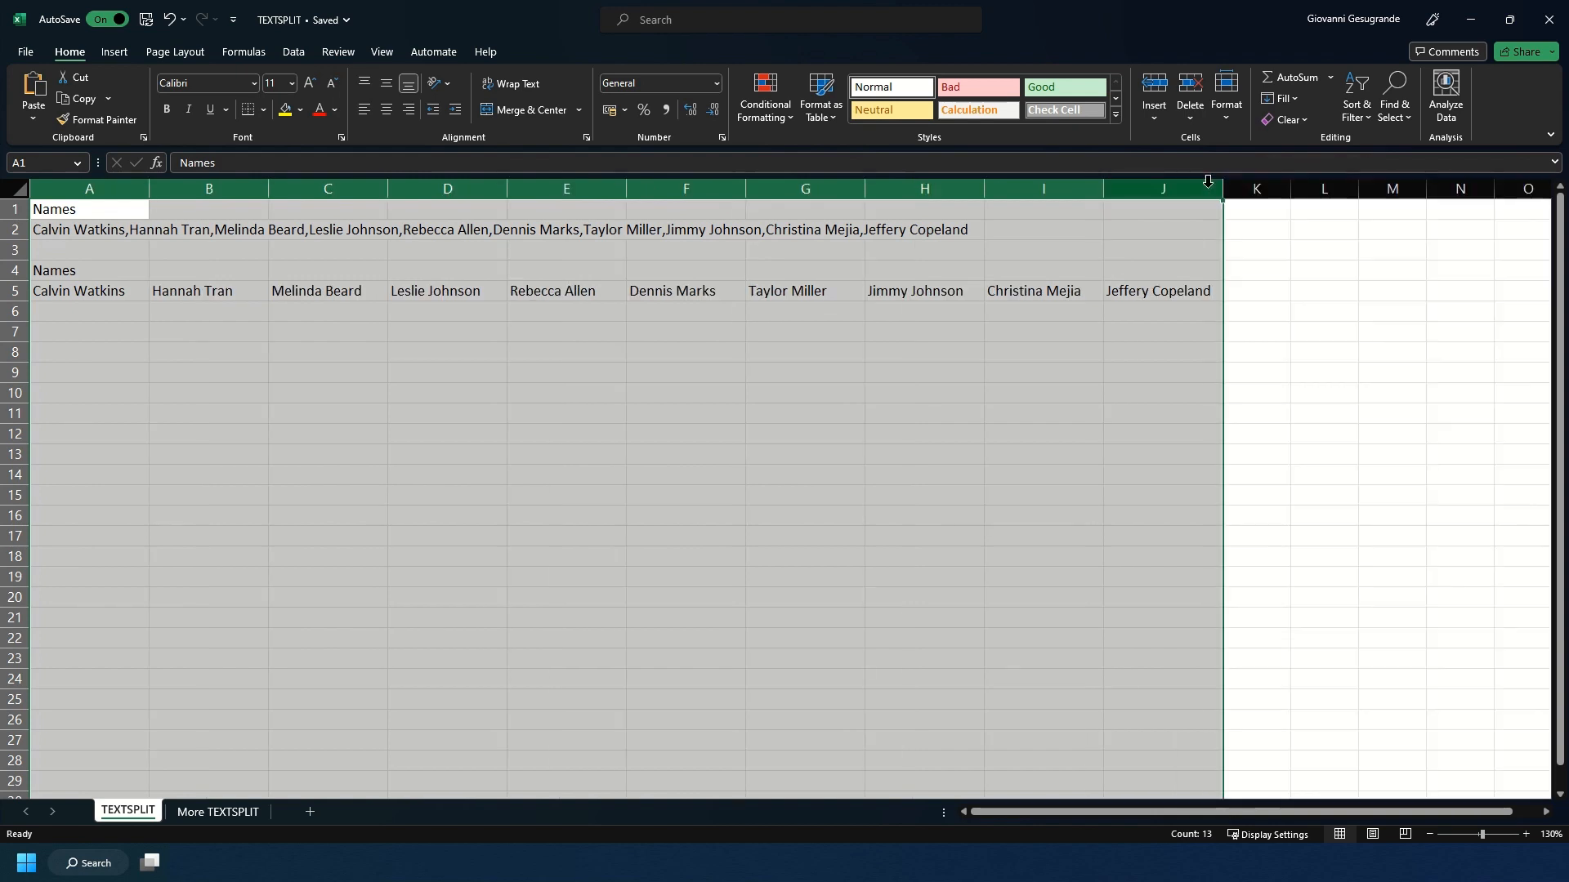
left_click(1031, 397)
left_click(104, 294)
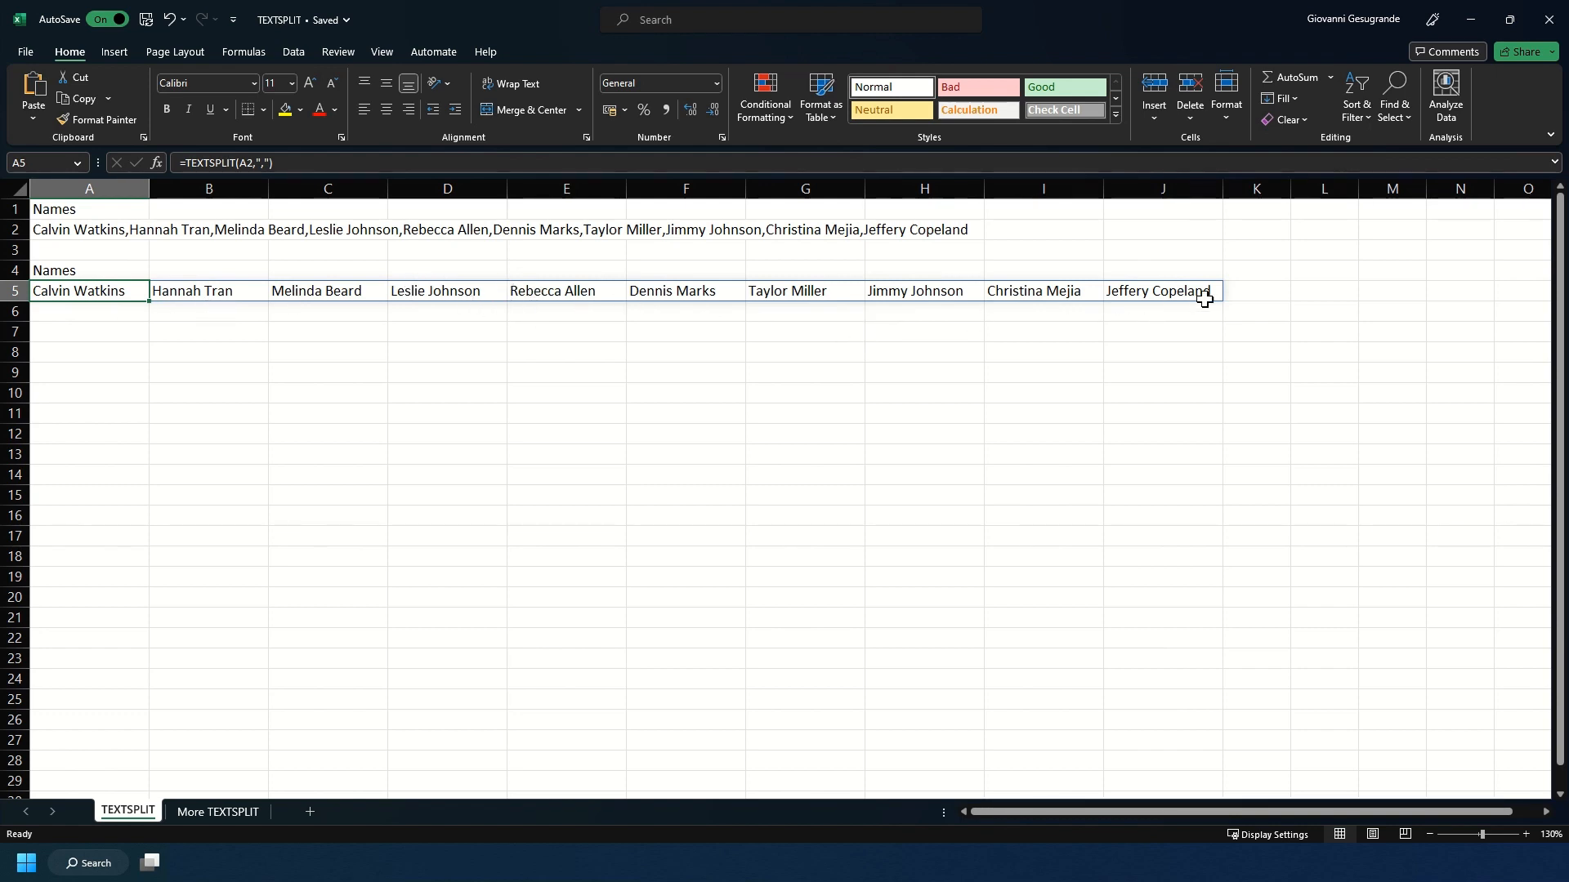
Step: Enter =TEXTSPLIT(A2,,",") in cell A7 to split the same names down rows
left_click(52, 326)
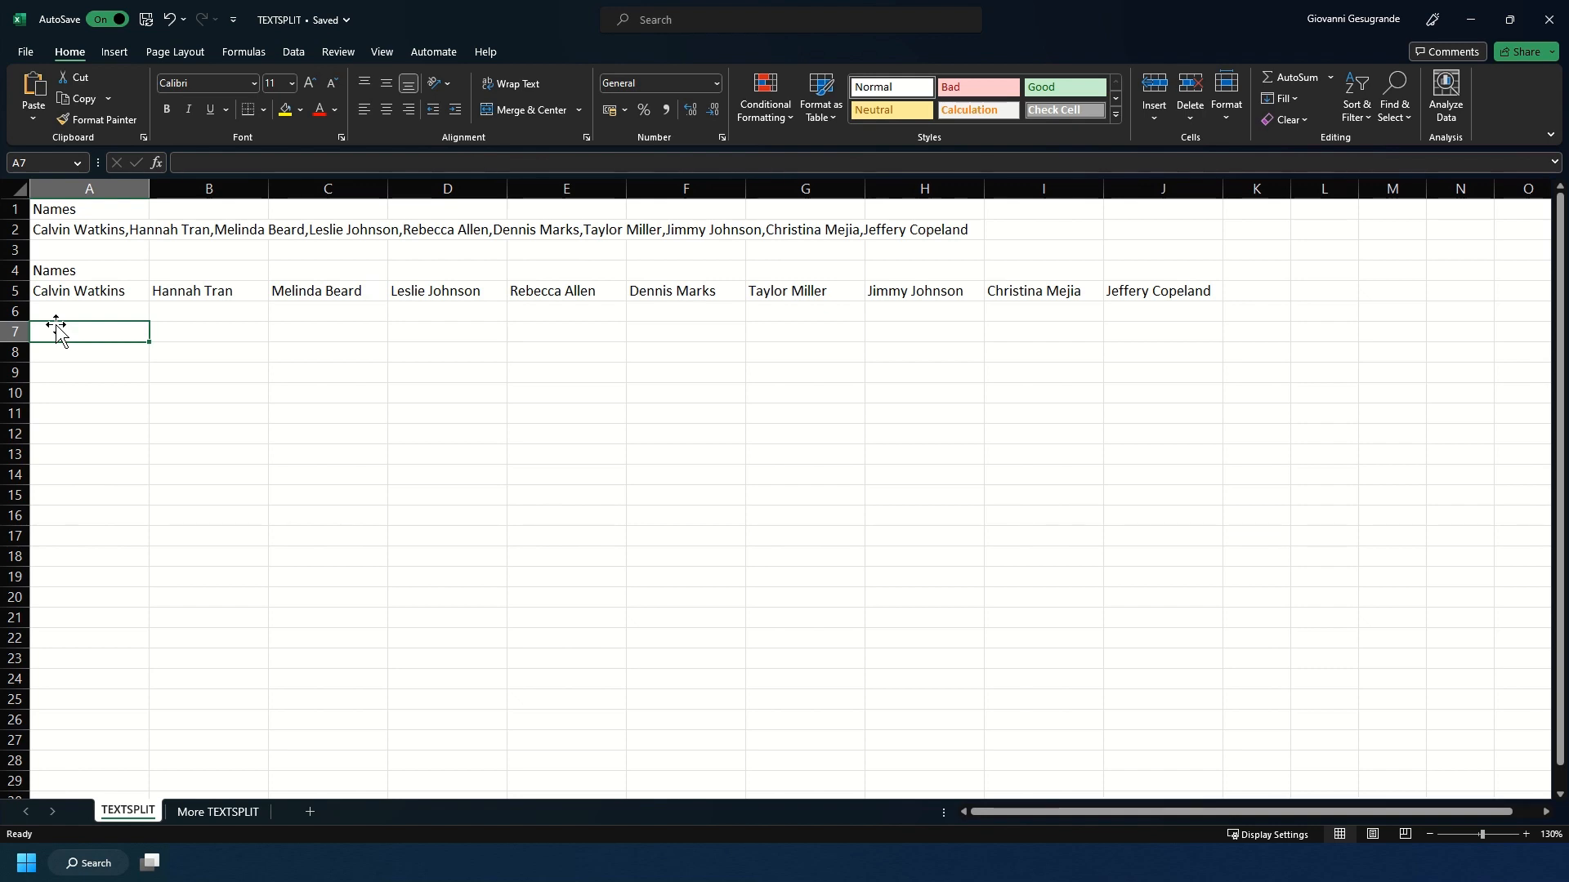
type("=TEXT")
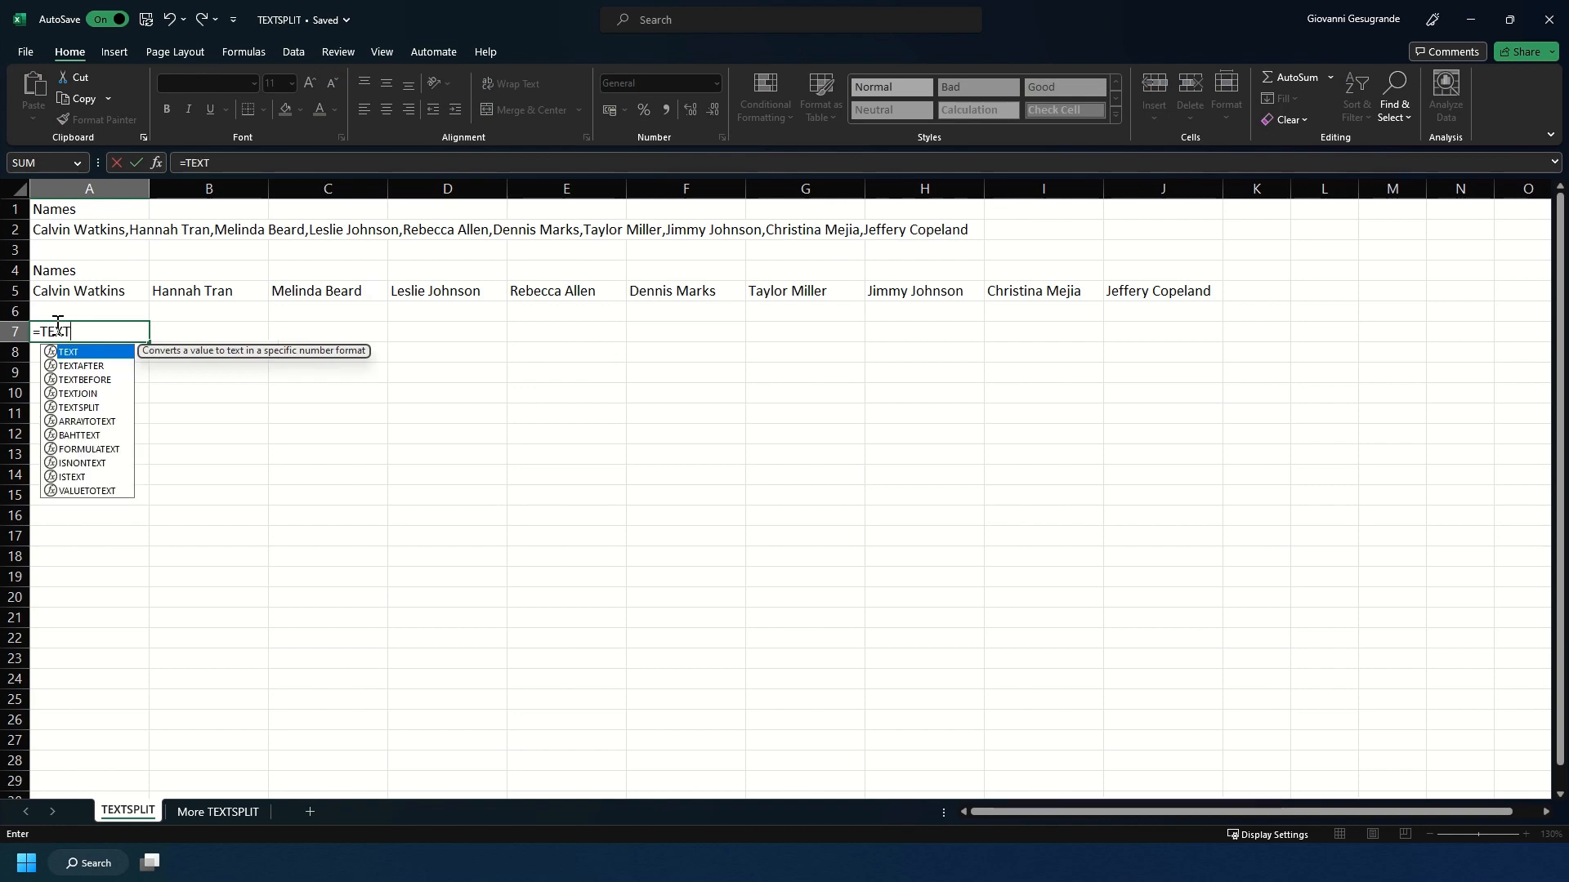
type("SPLIT")
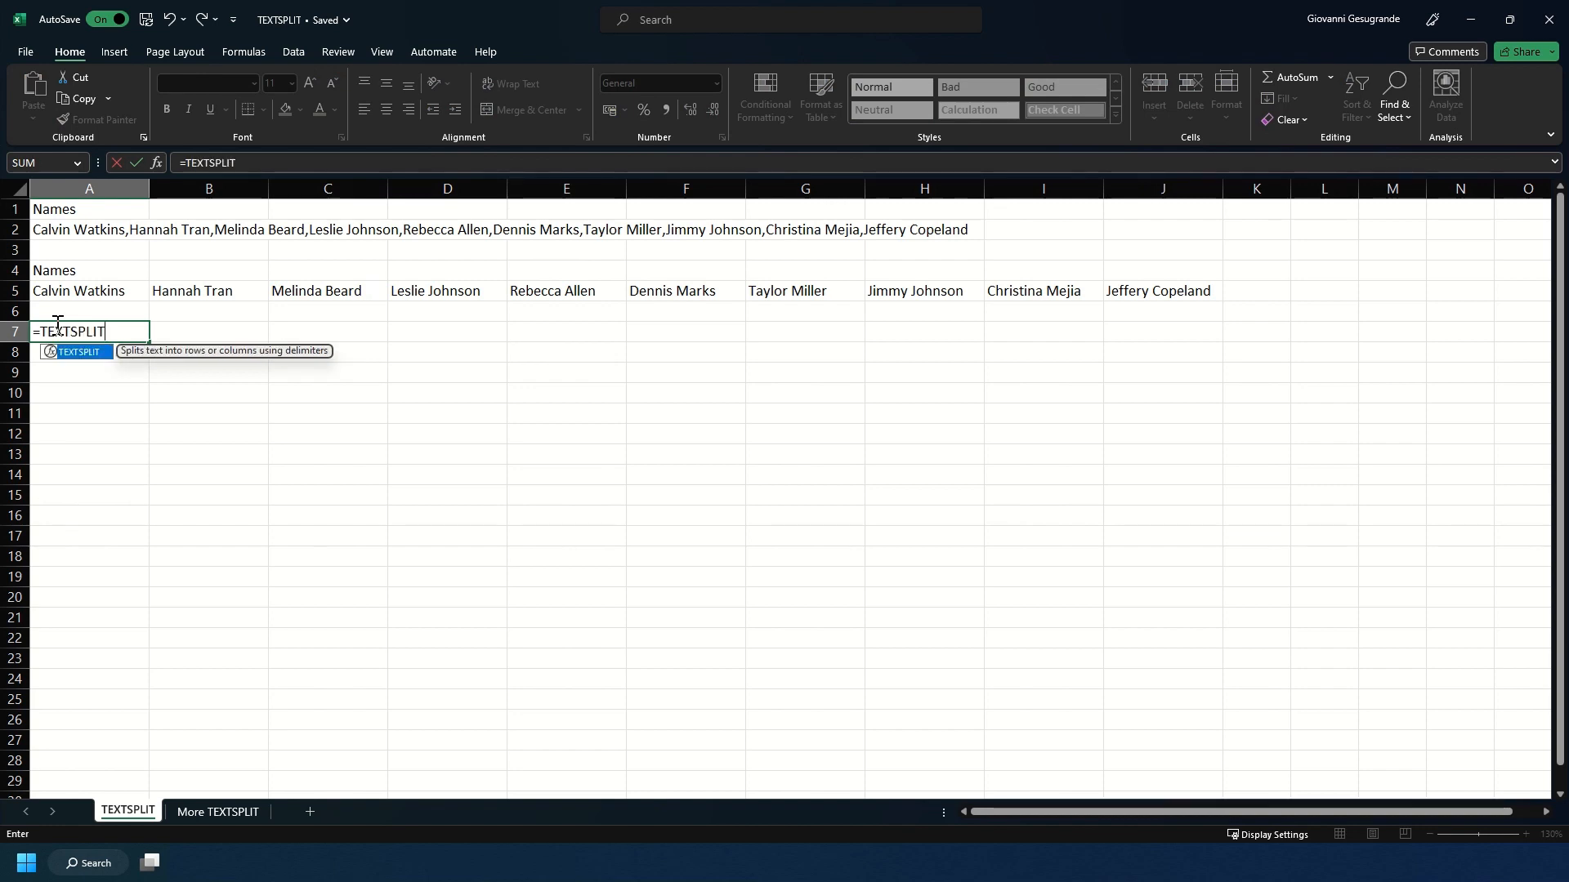
type("(")
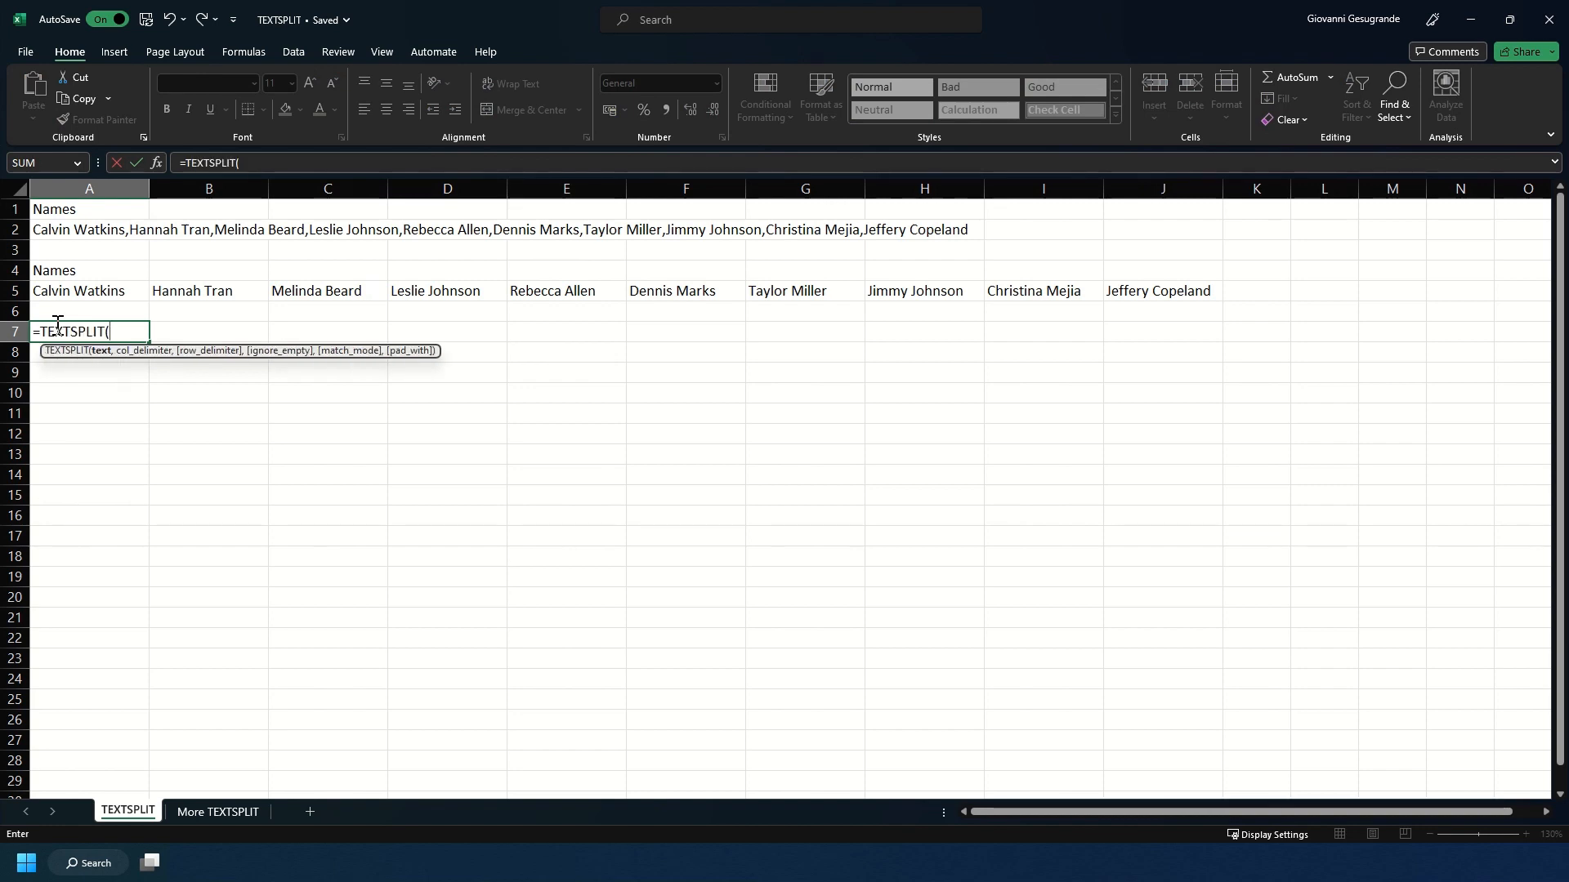
left_click(61, 232)
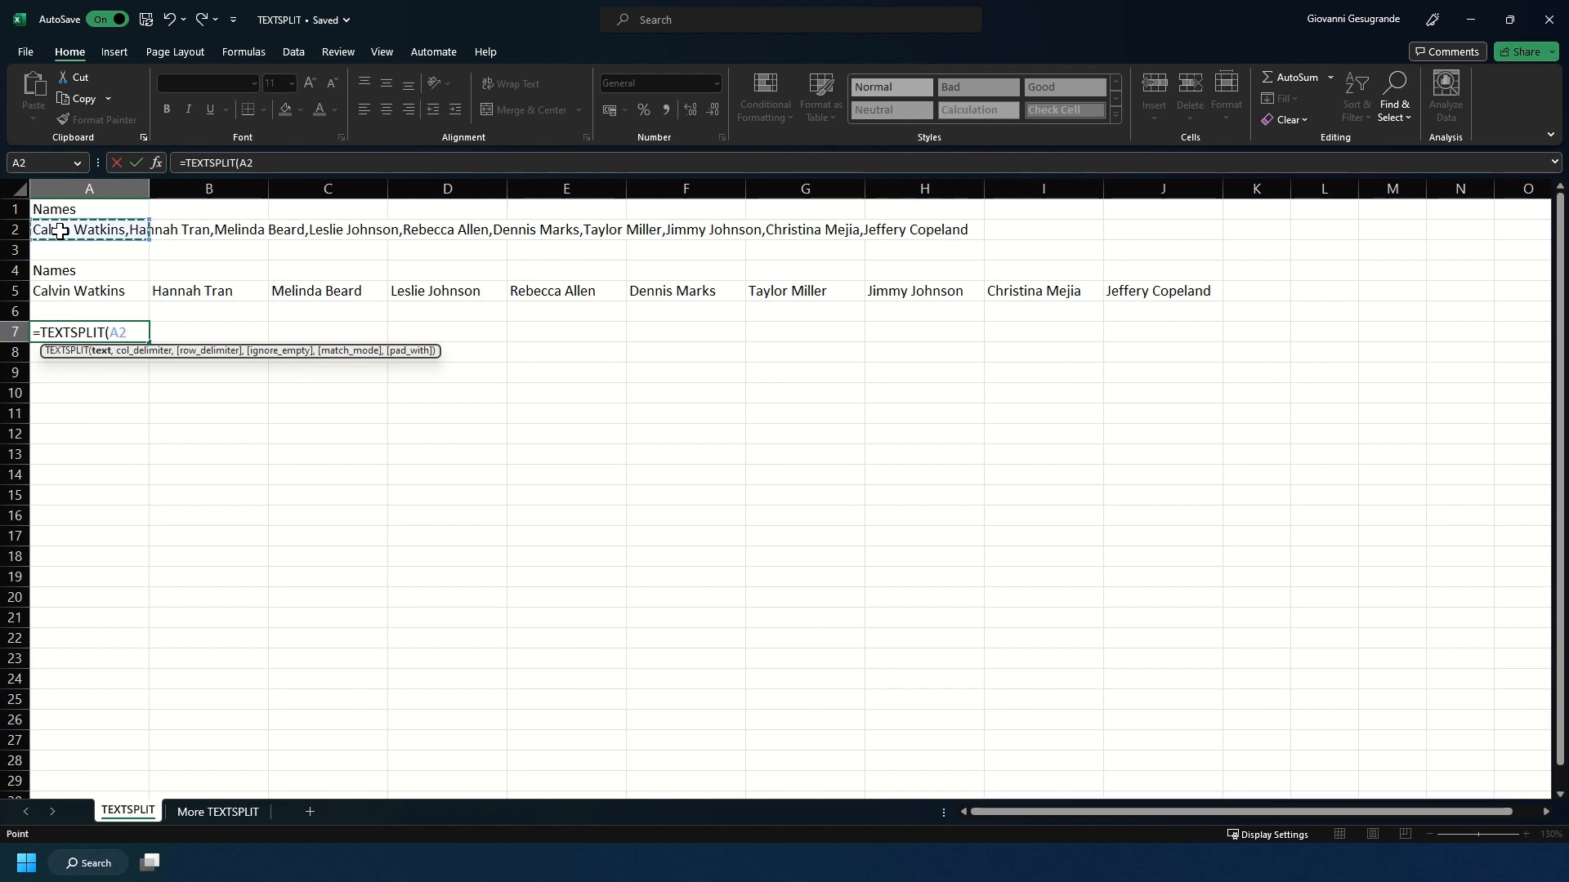
type(",")
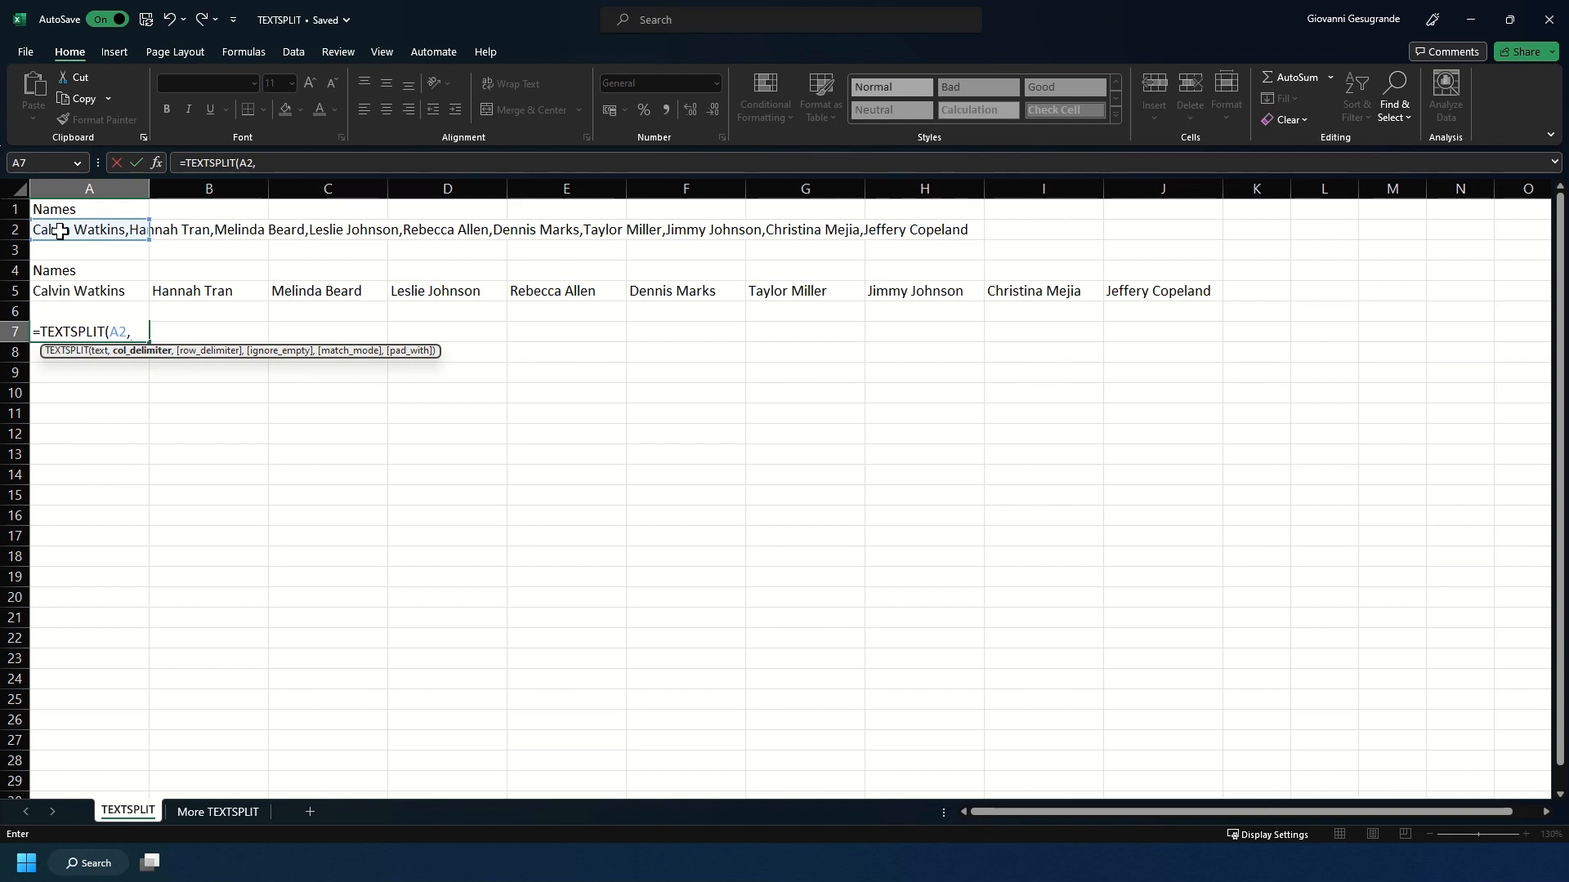
type(",")
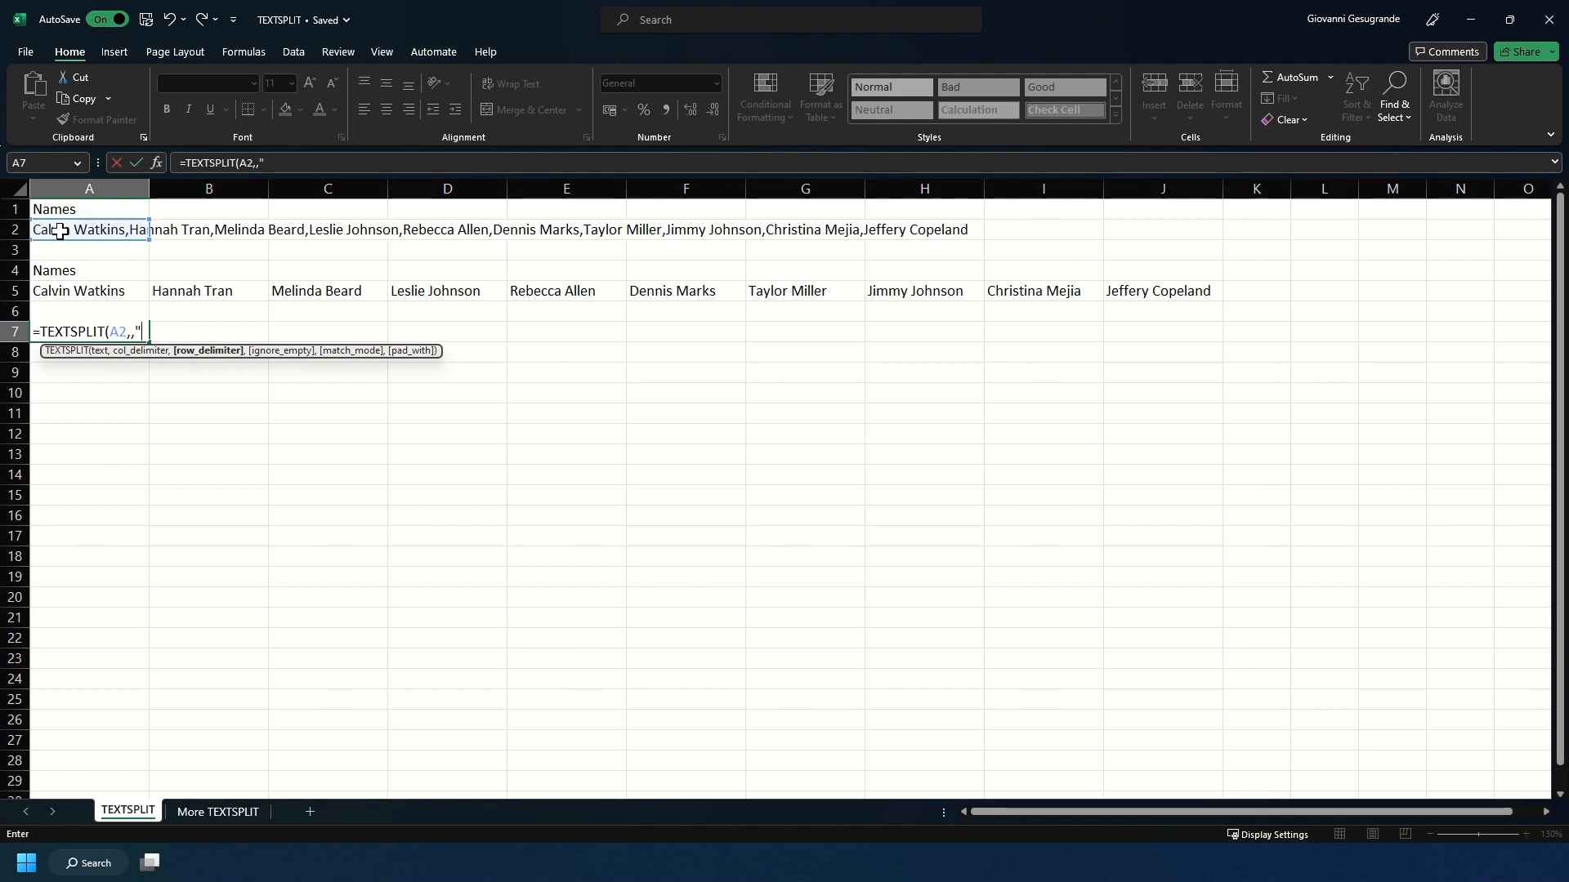
type("\")")
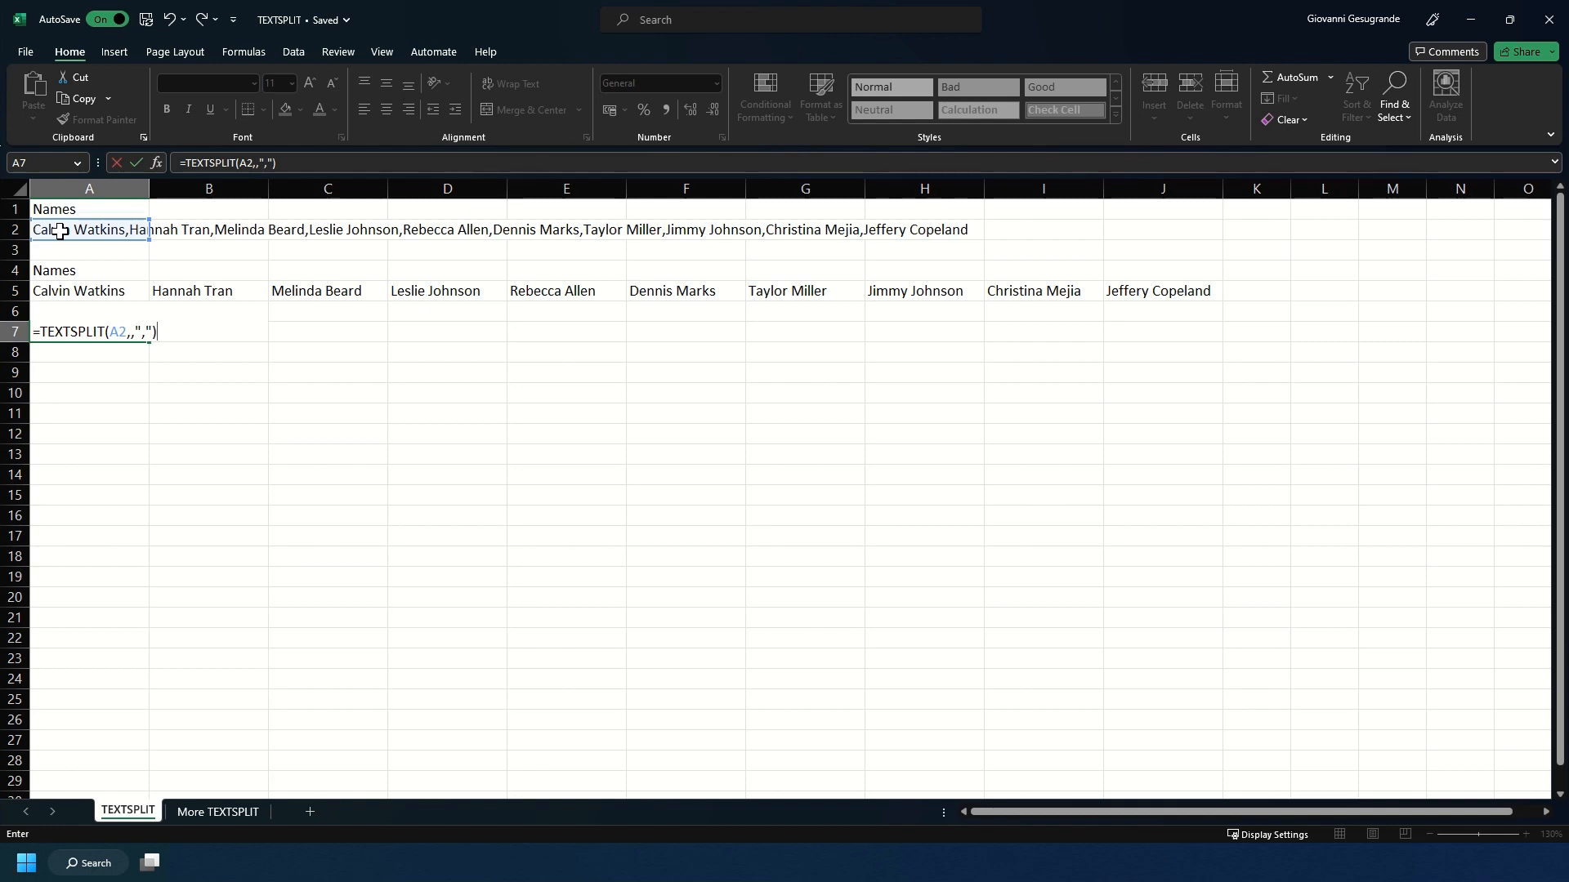
key("Return")
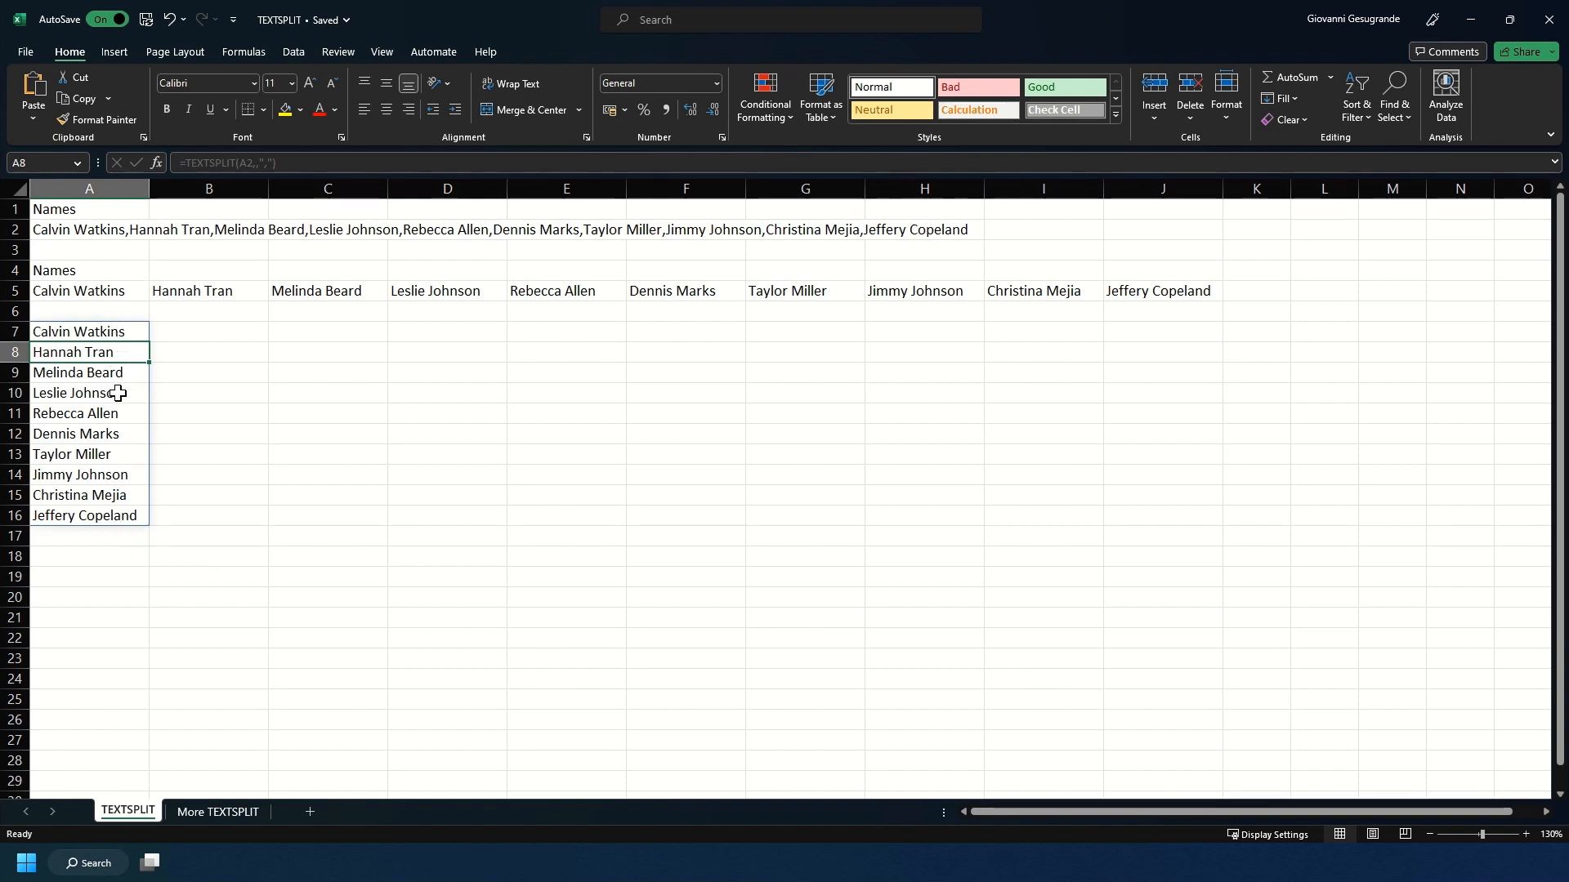
left_click(113, 541)
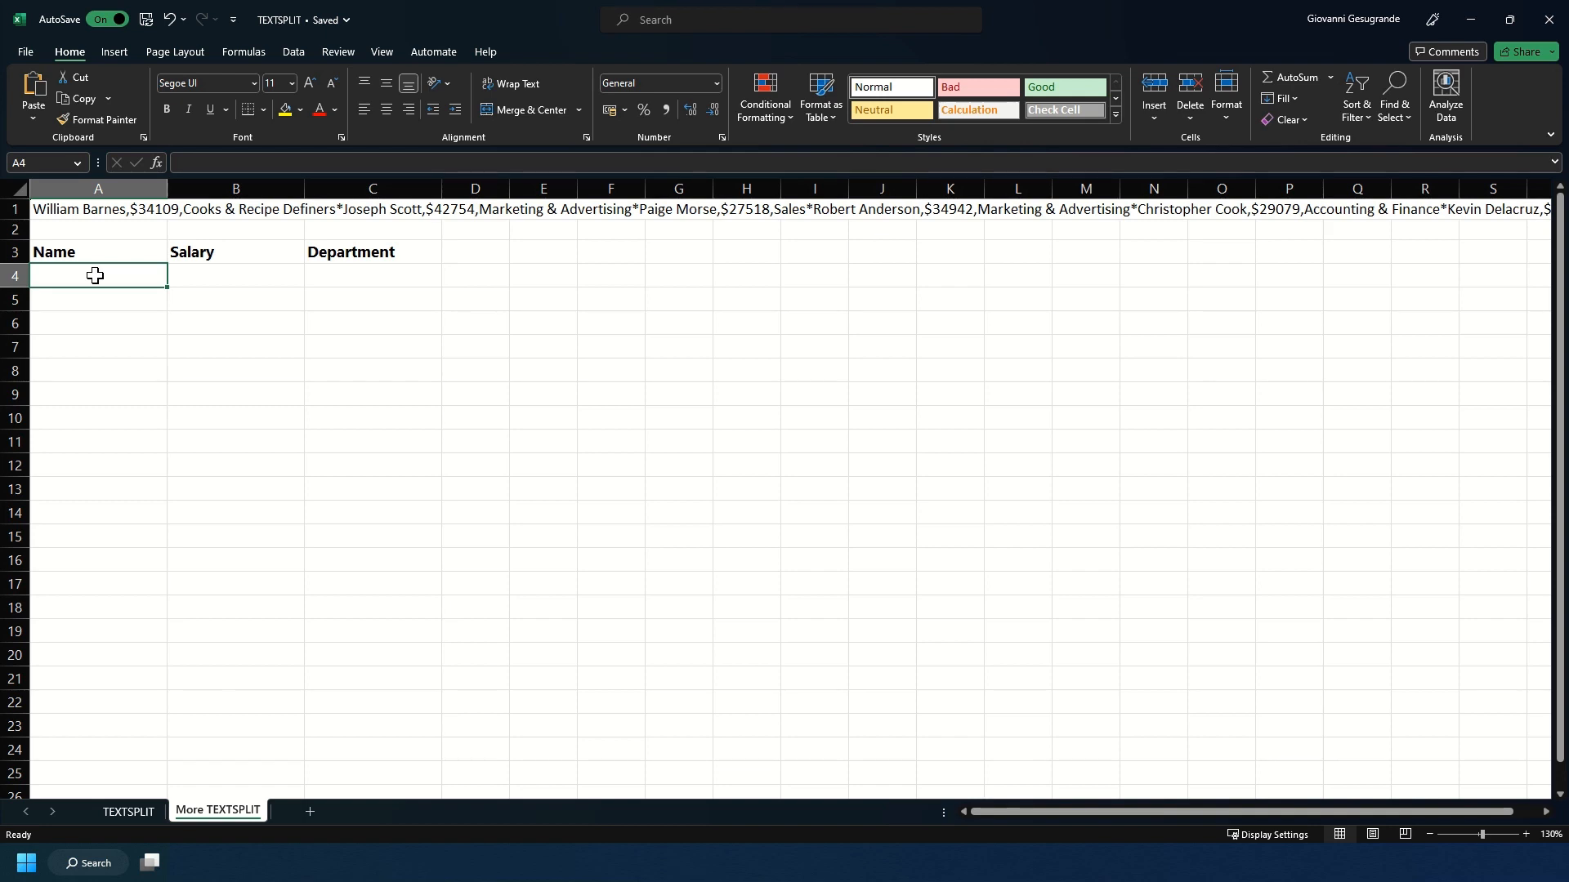
Step: Examine the comma and asterisk delimiters in the text of cell A1 on the More TEXTSPLIT sheet
left_click(127, 210)
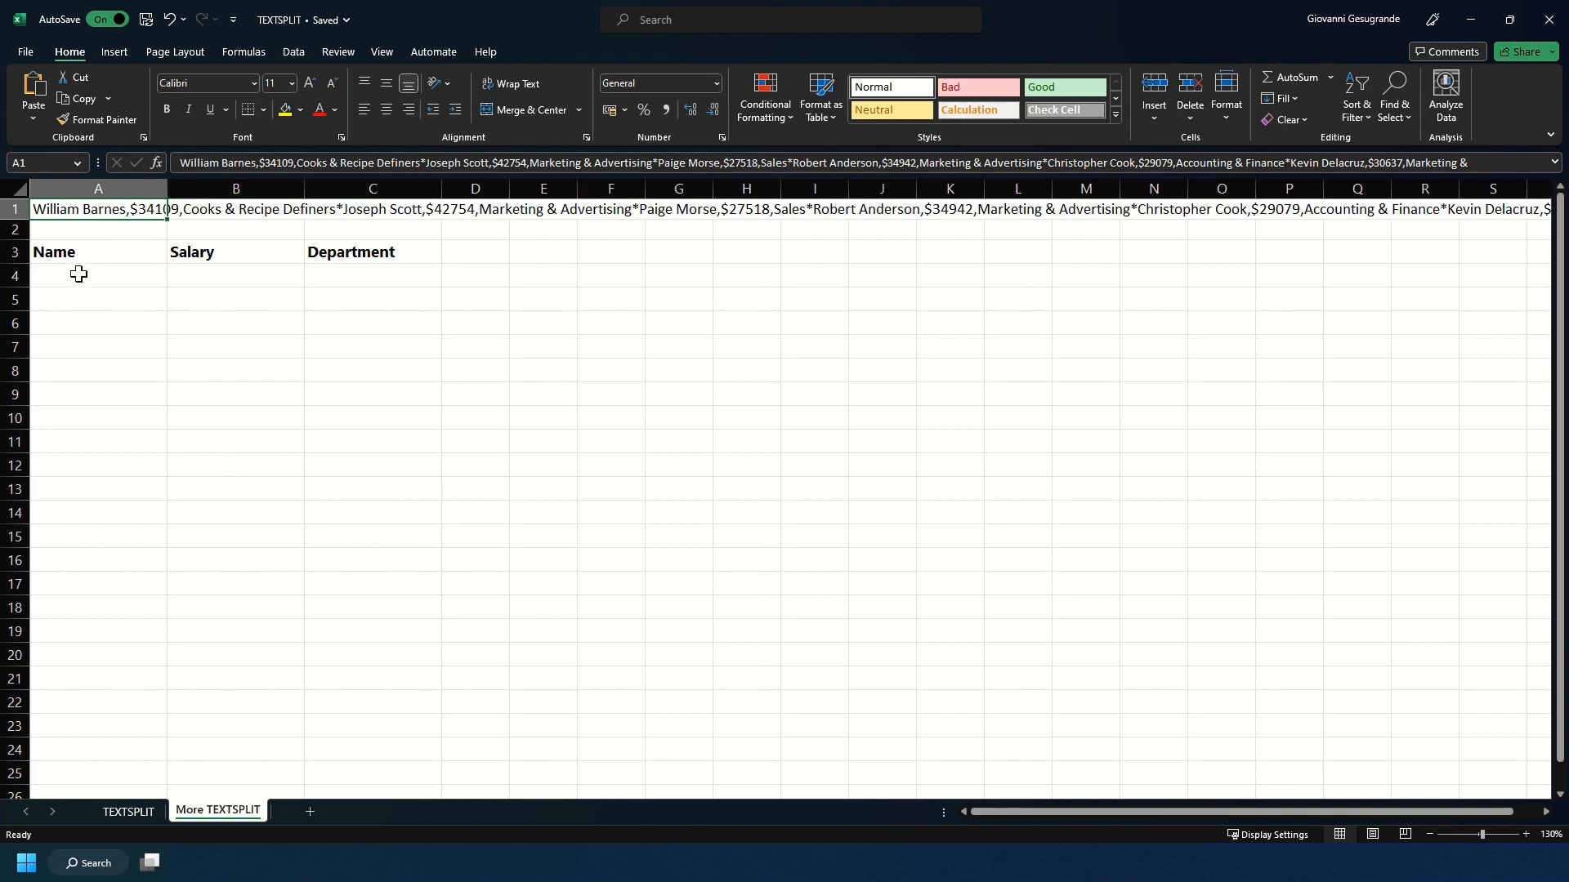
left_click_drag(248, 163, 304, 162)
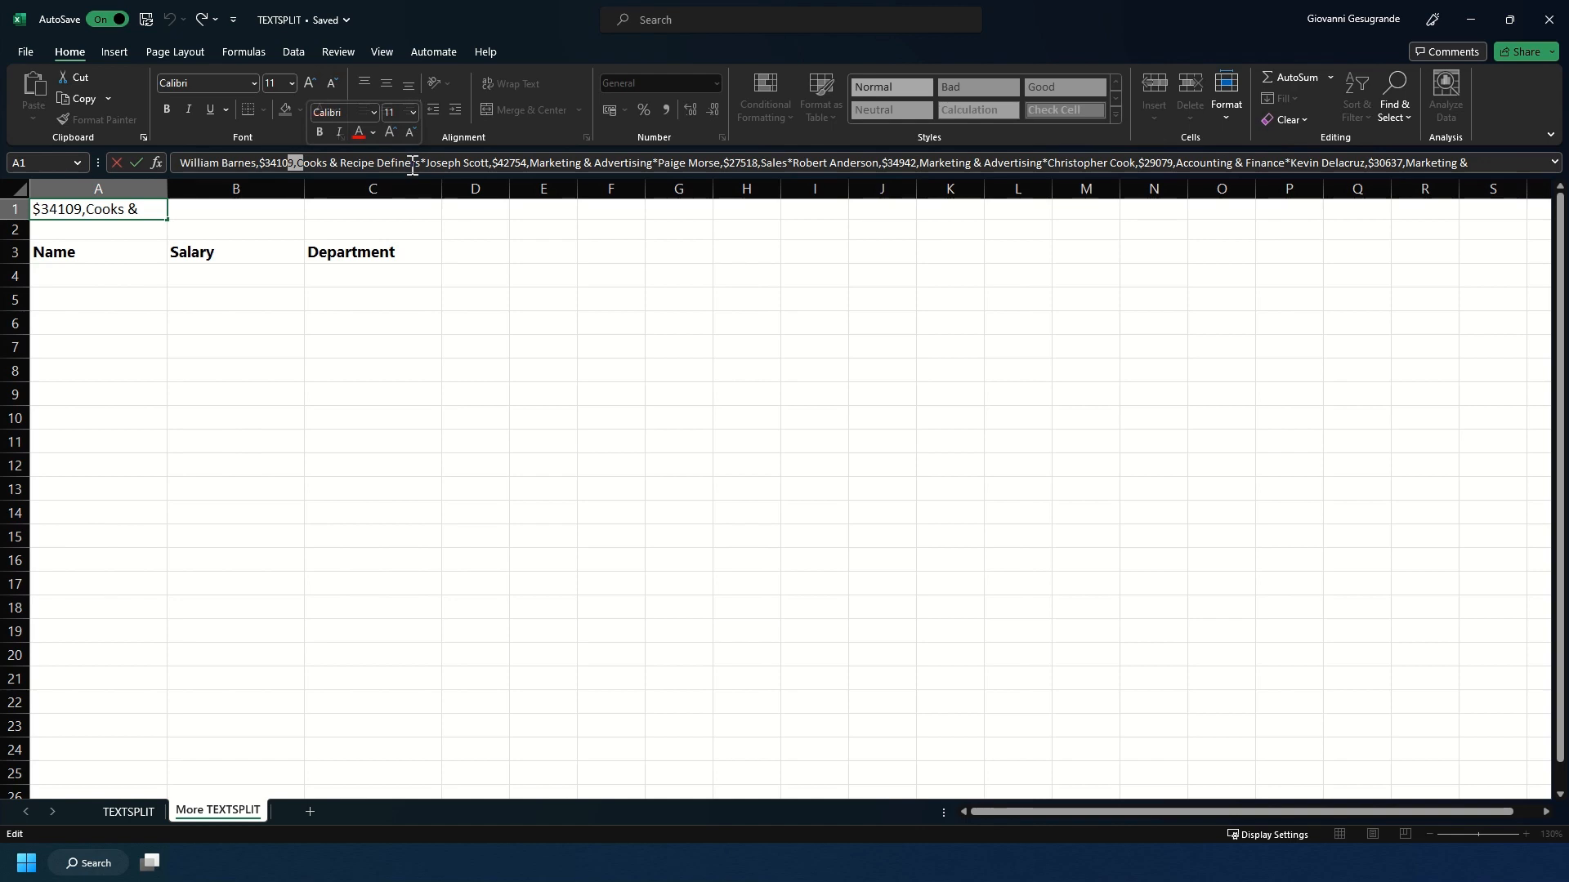
left_click_drag(415, 162, 436, 163)
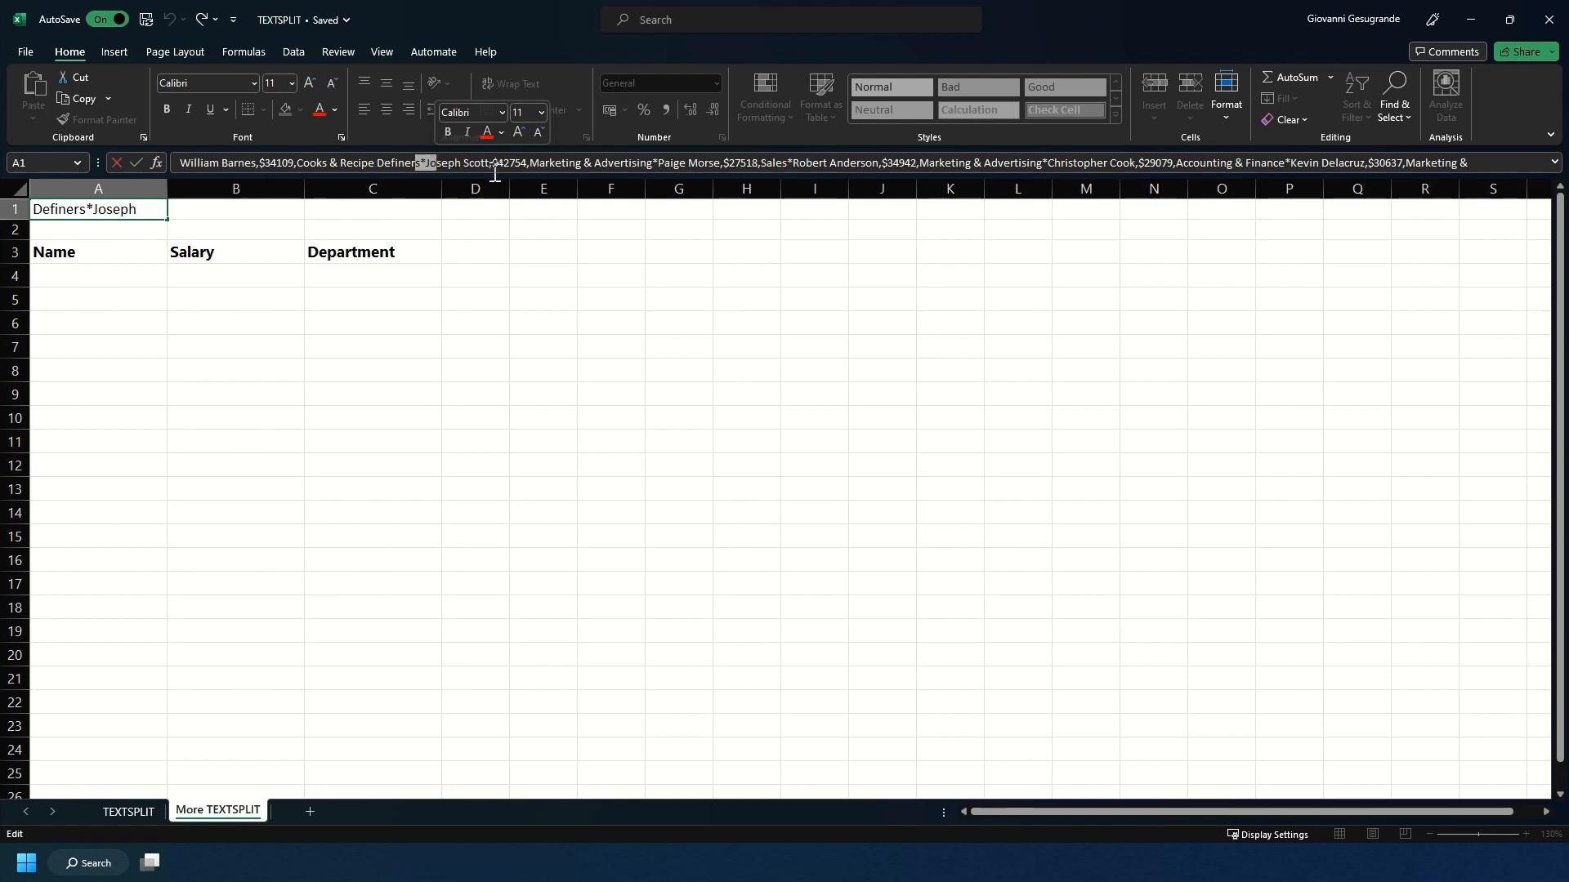
Step: Enter =TEXTSPLIT(A1,",") in cell A4 below the Name header, using the comma as column delimiter
left_click(109, 273)
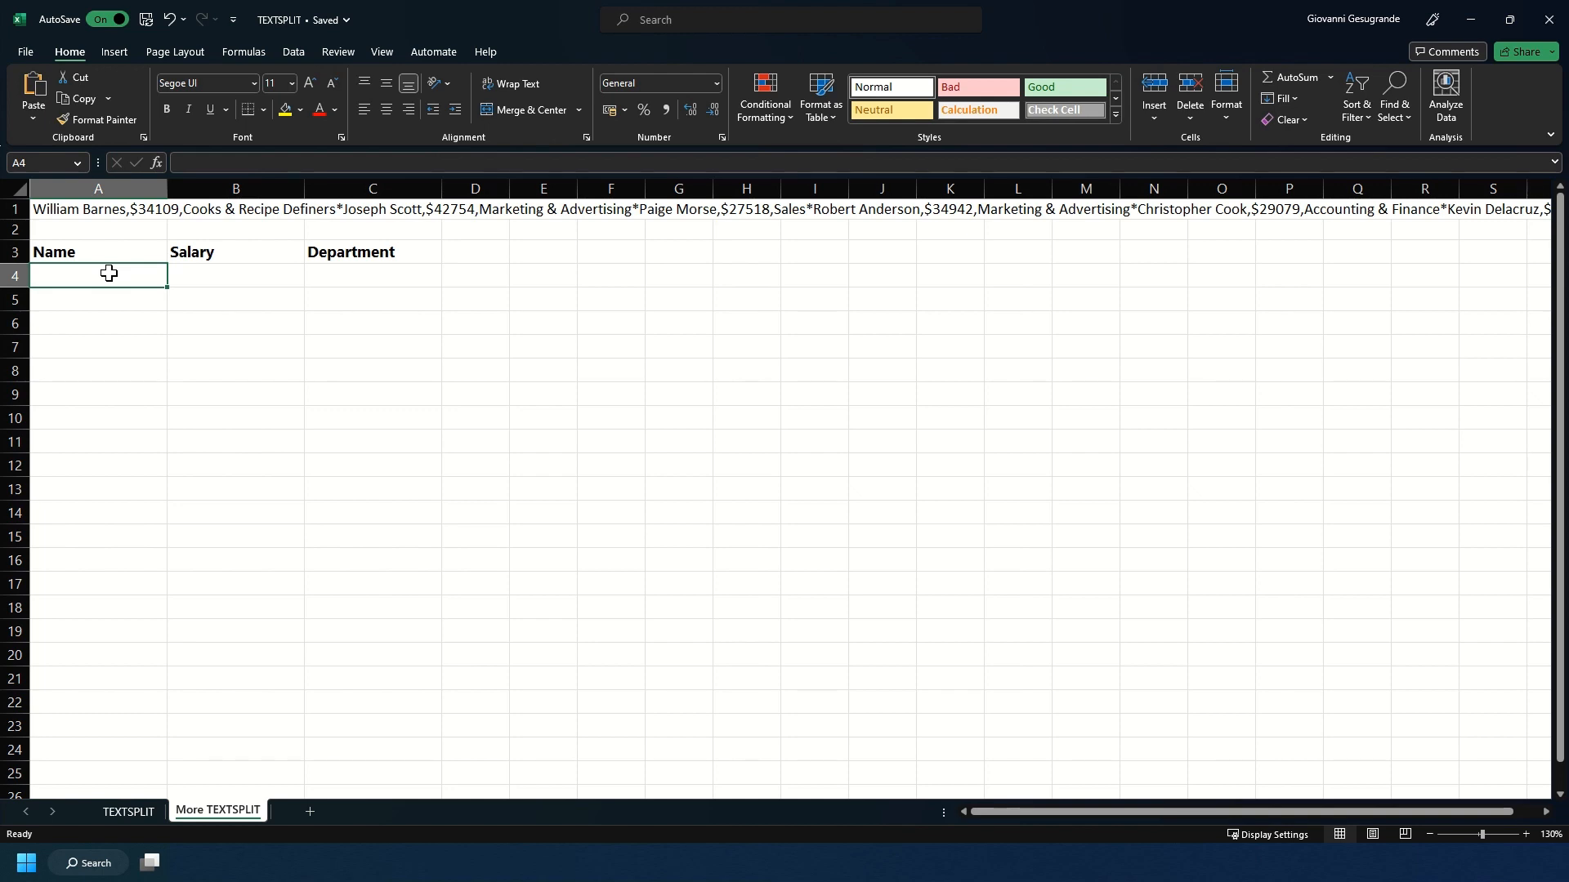
type("=")
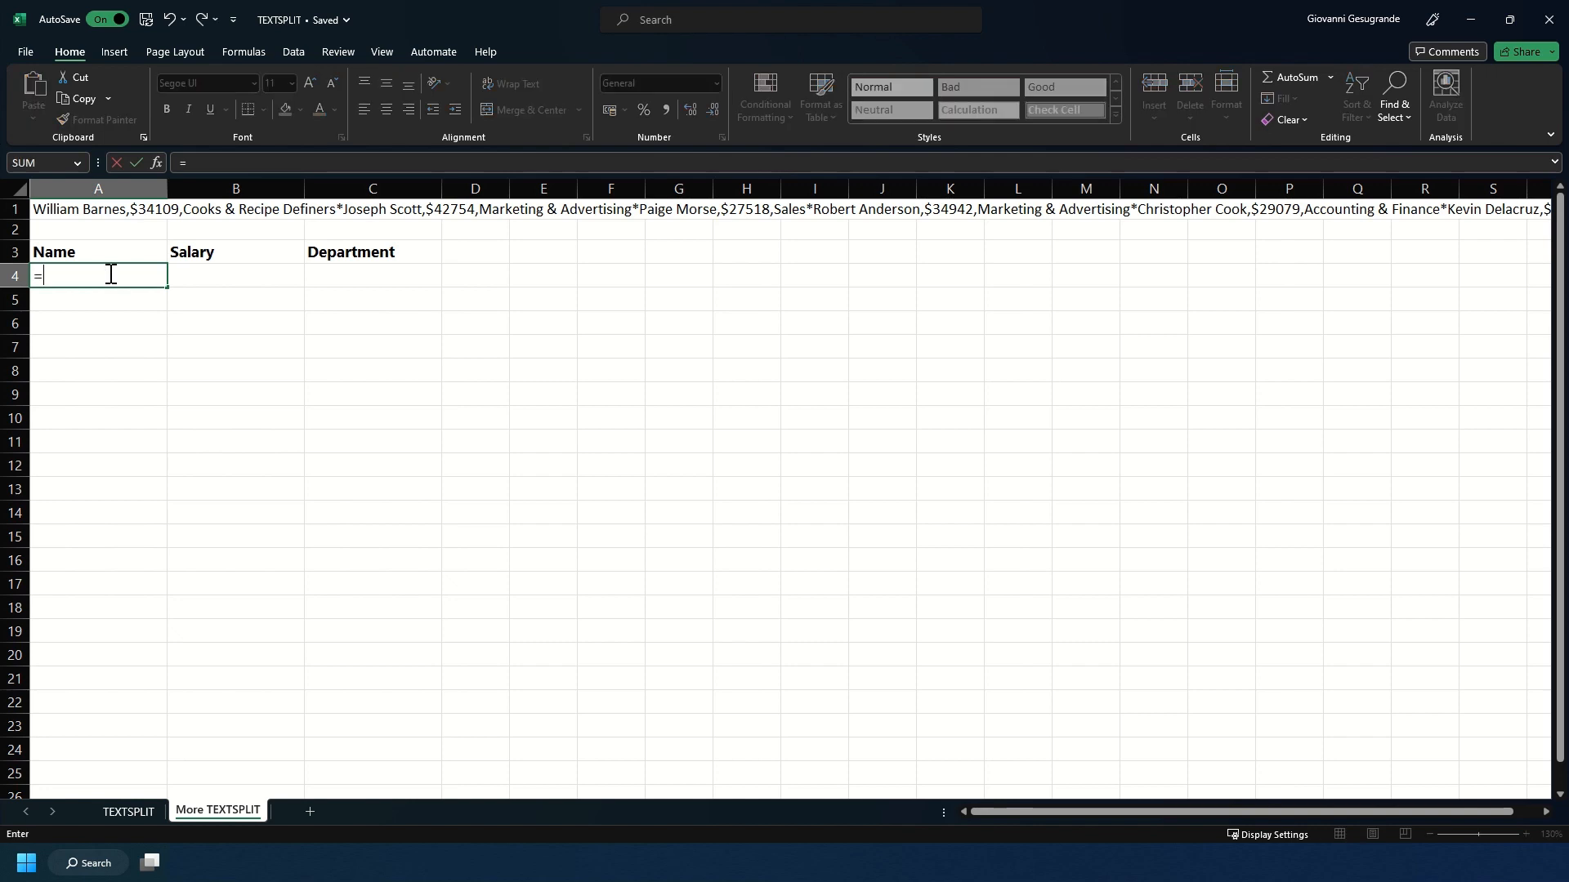
type("TEXTSPLIT(")
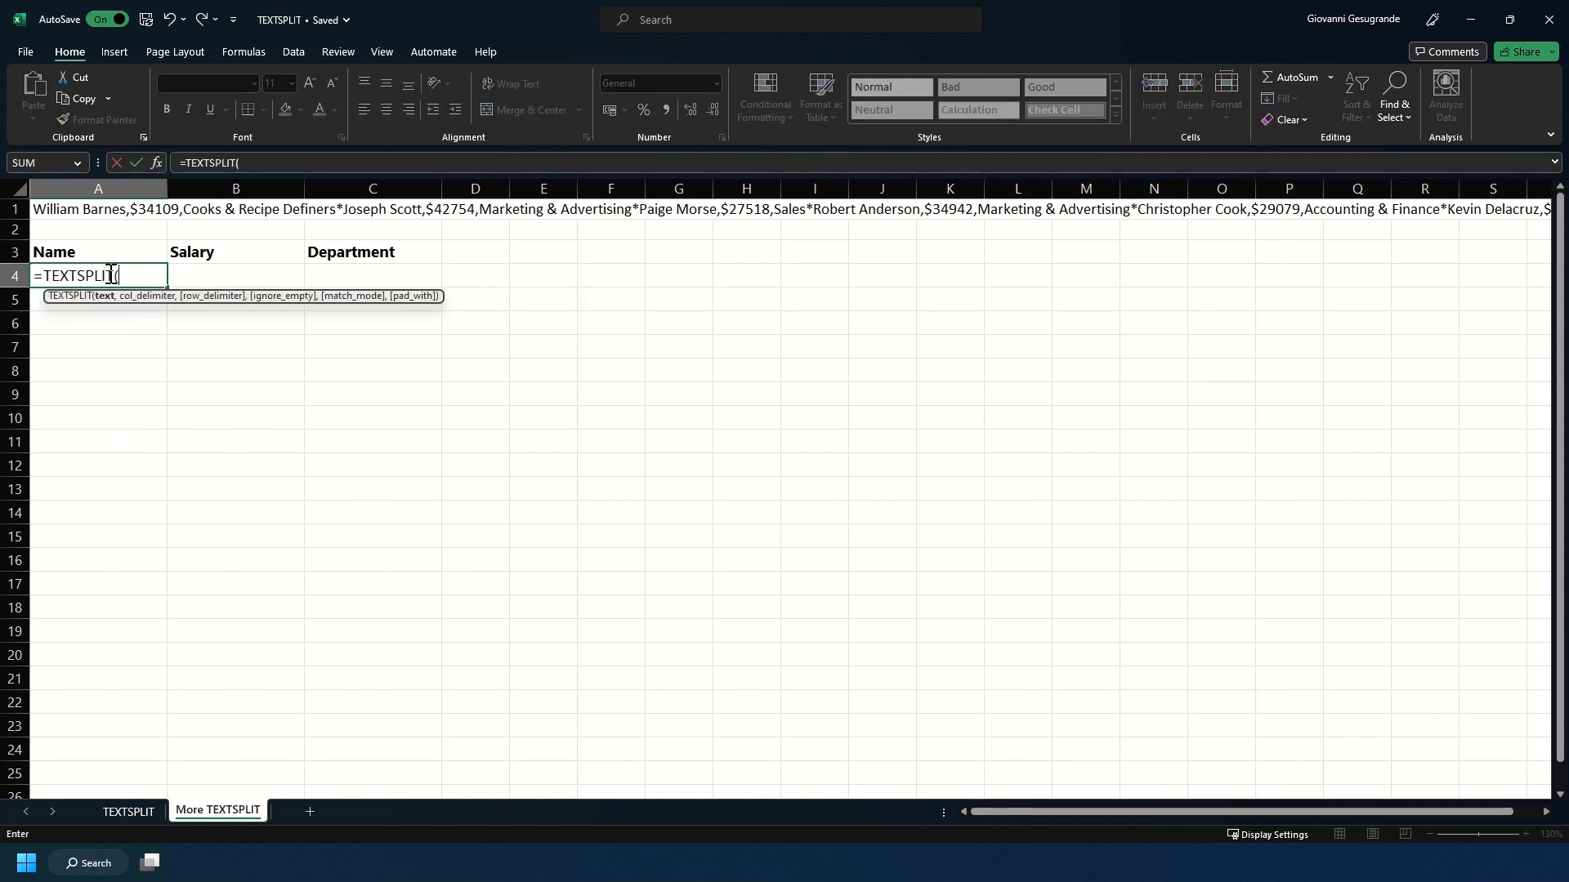
left_click(105, 210)
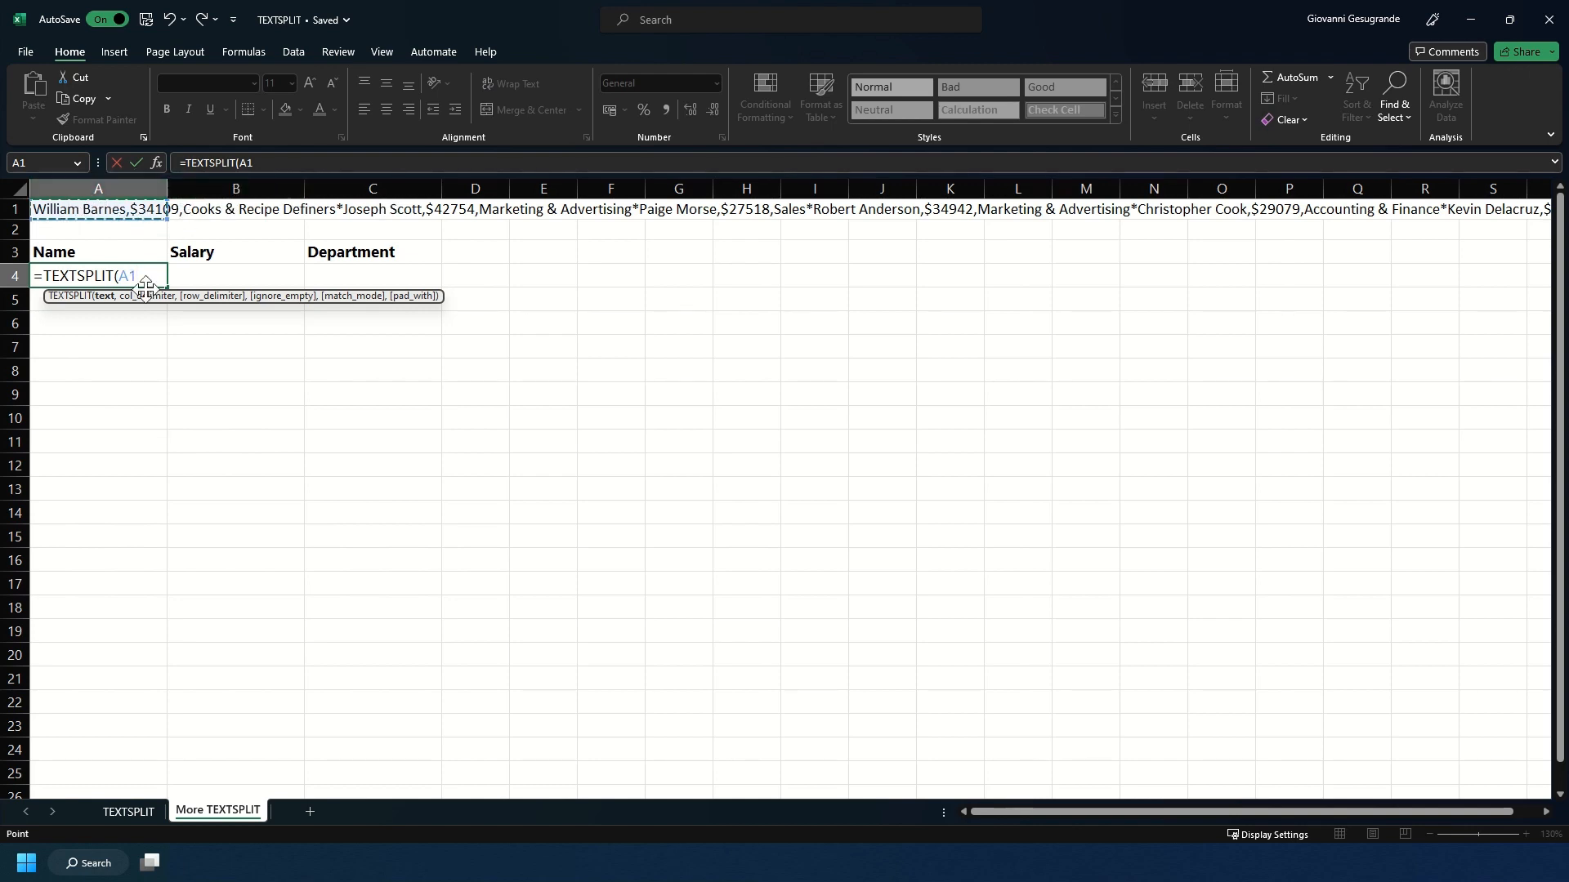
type(",")
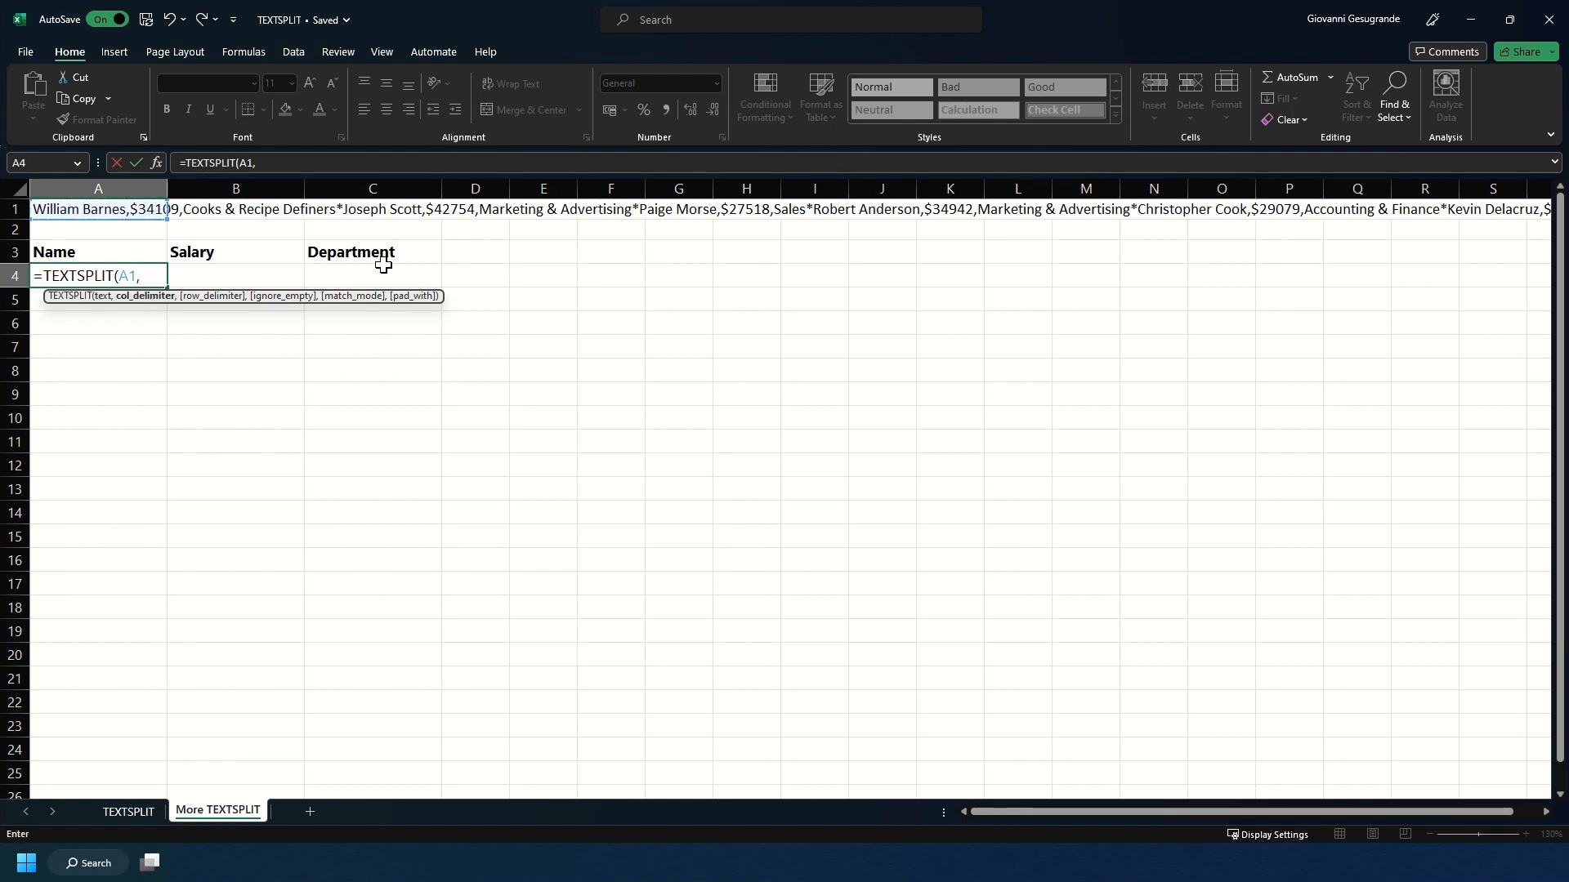
type("\",\")")
key("Return")
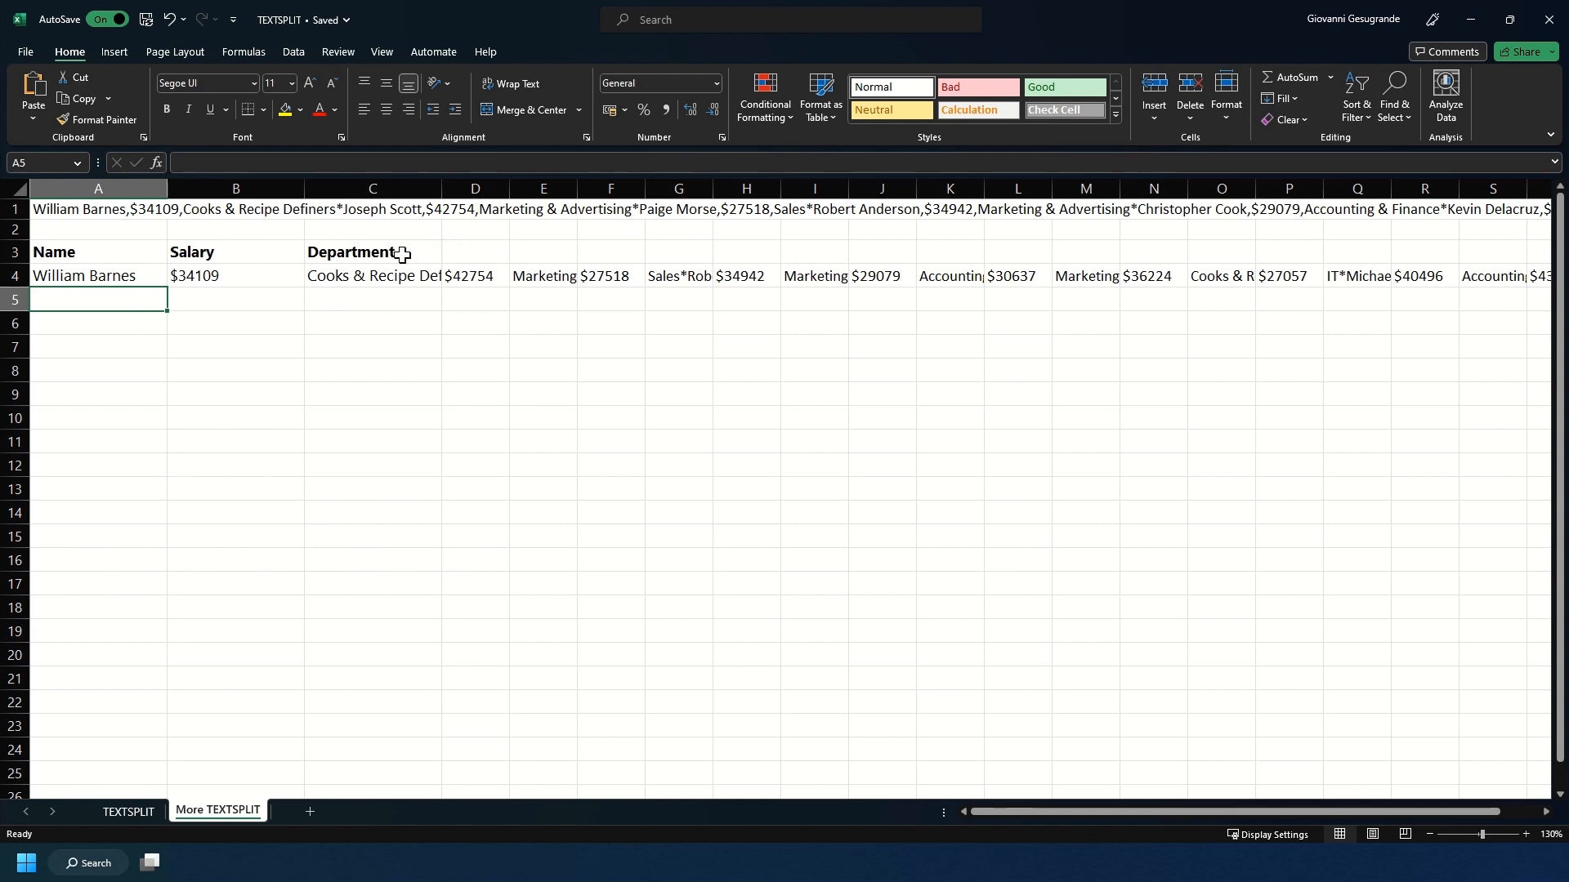
Step: Add "*" as the row delimiter to the formula in A4, making it =TEXTSPLIT(A1,",","*")
left_click(356, 279)
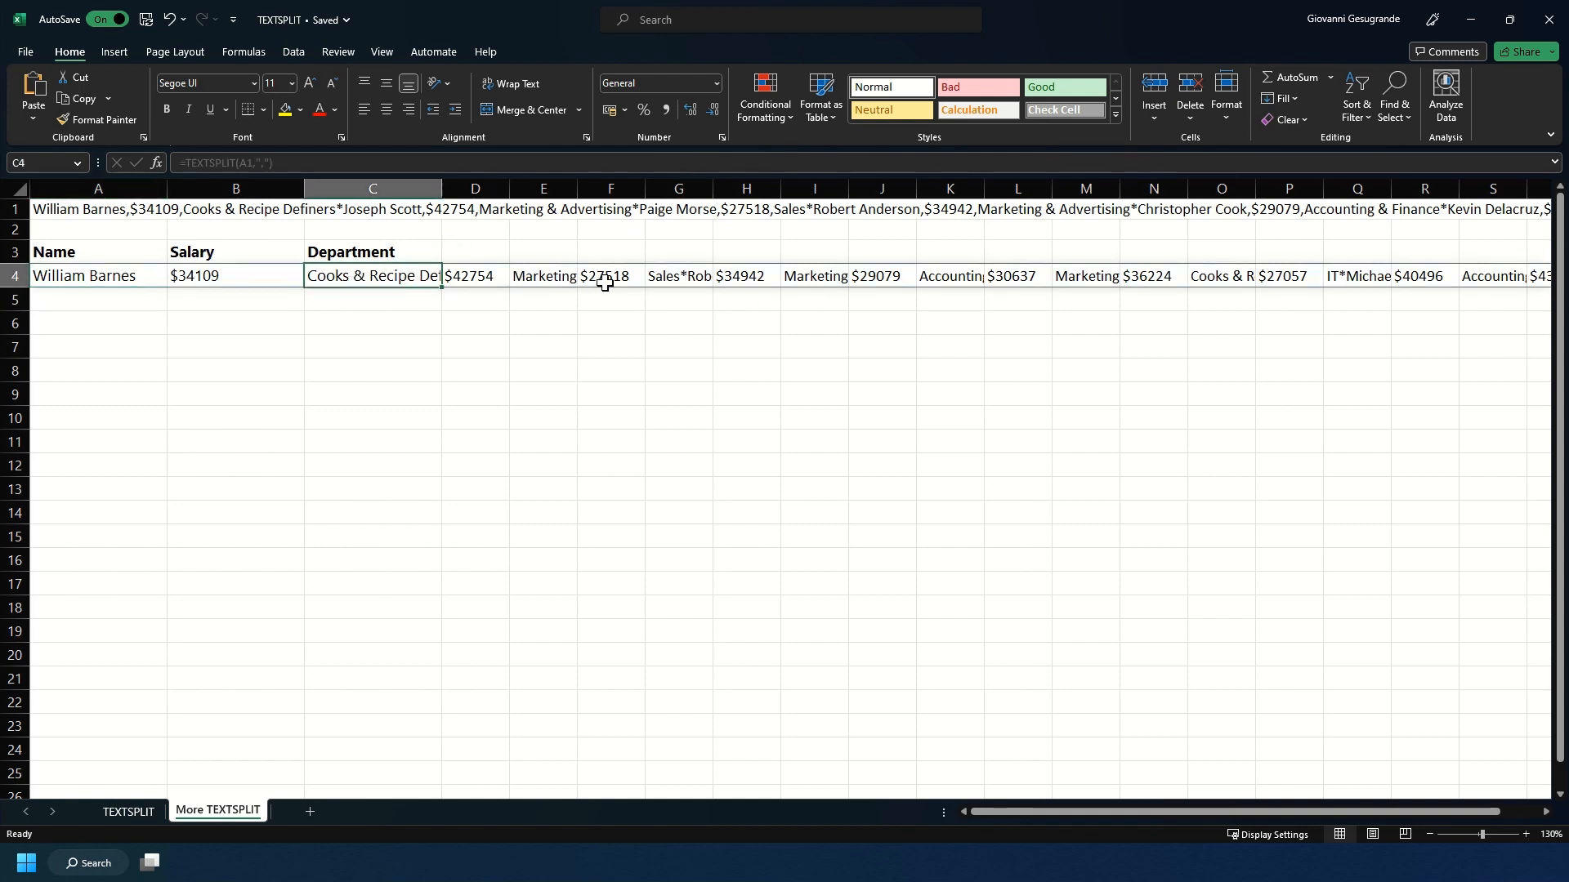
left_click(684, 278)
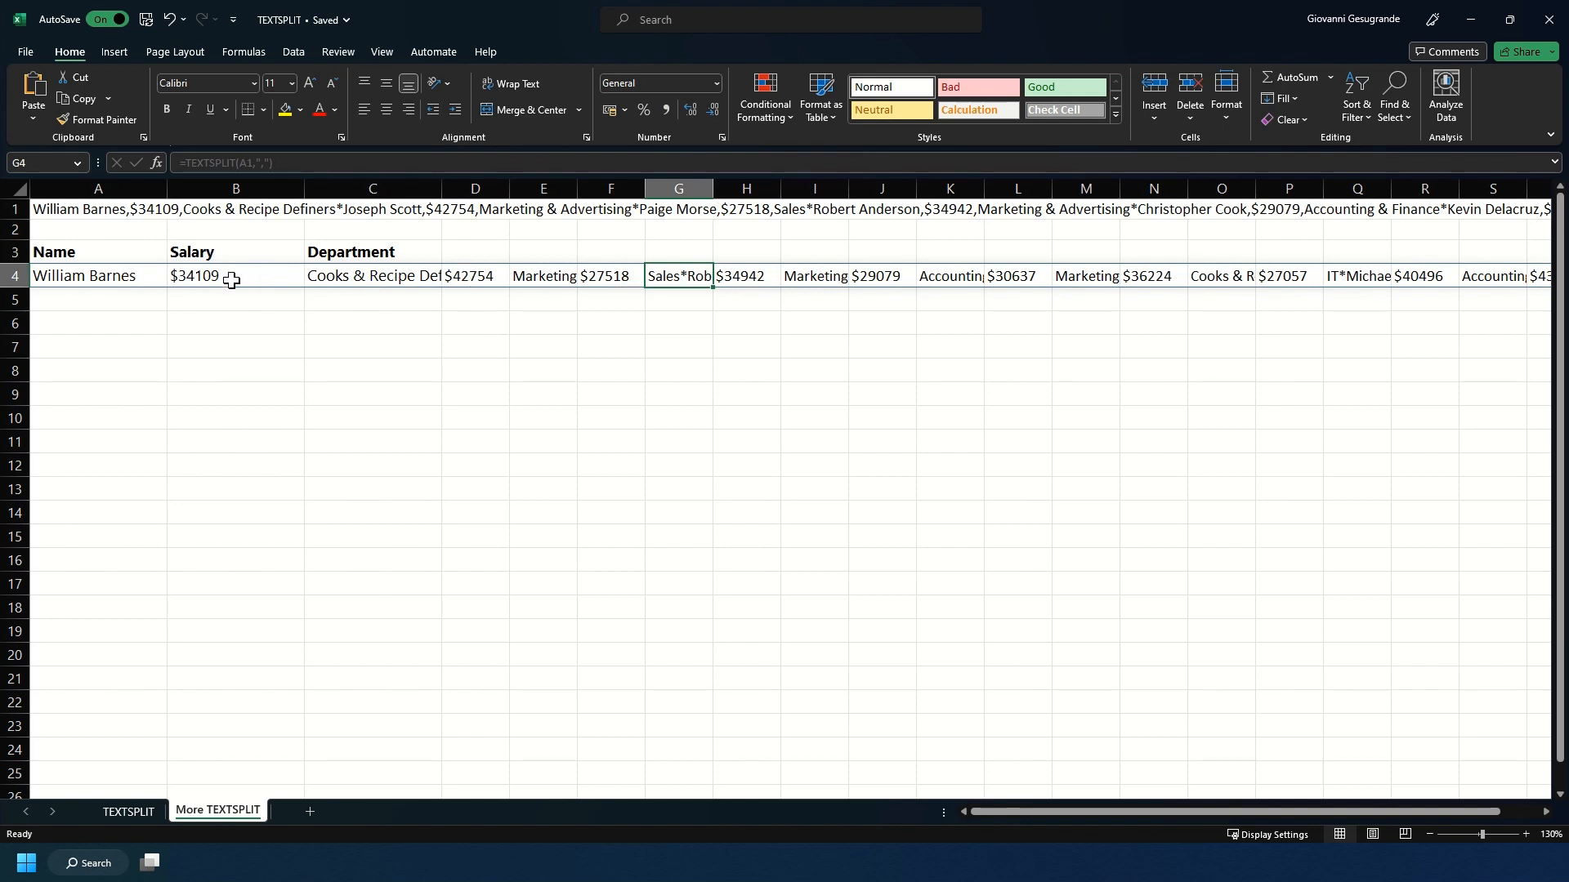
left_click(135, 278)
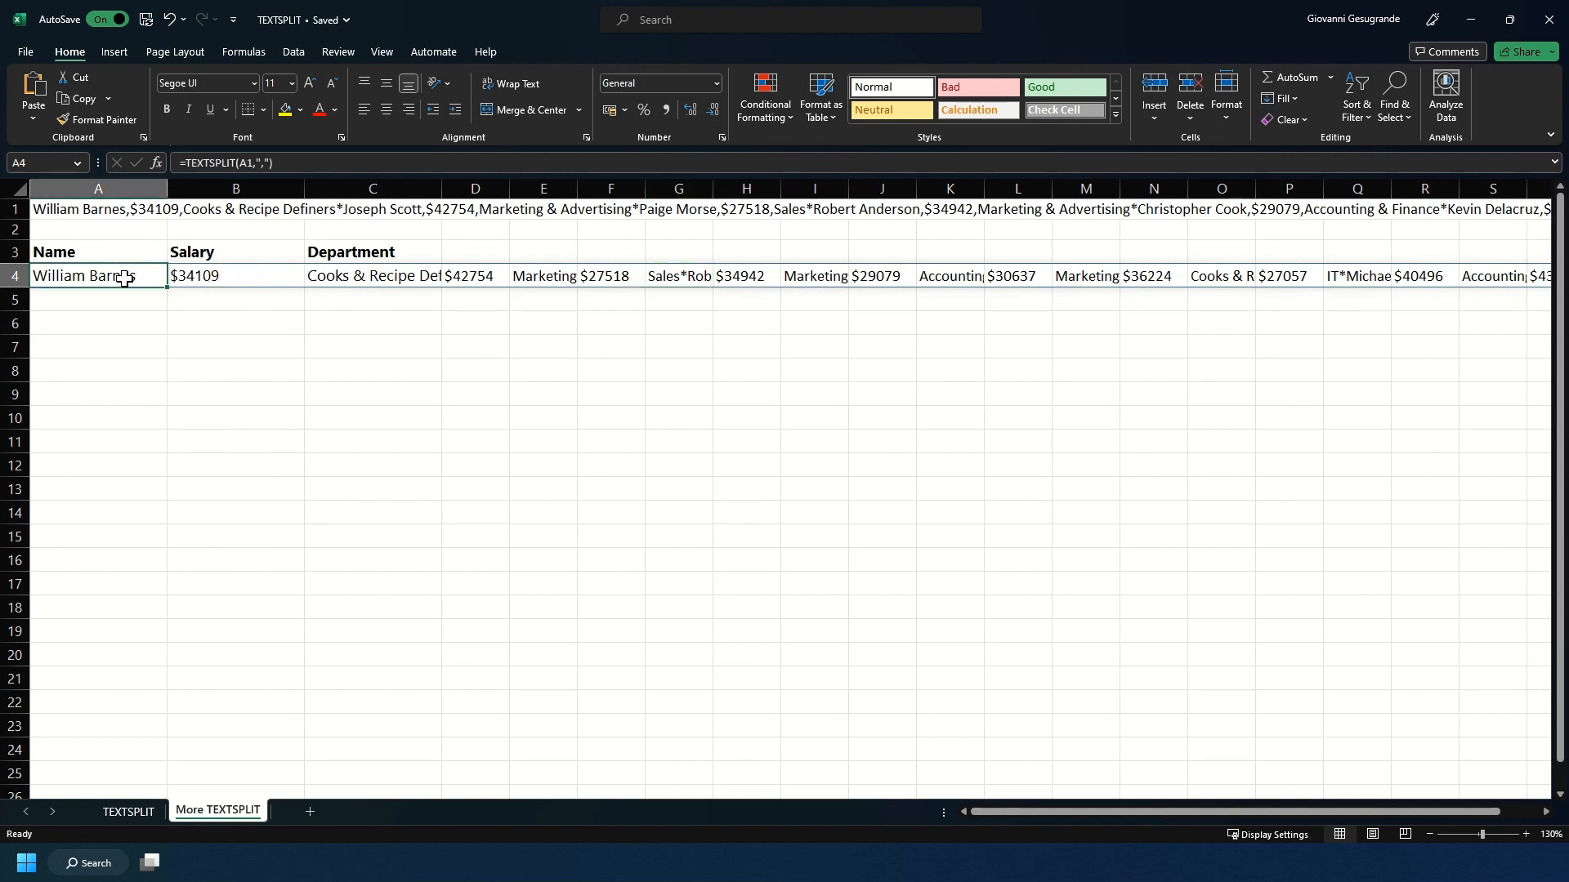
left_click(268, 162)
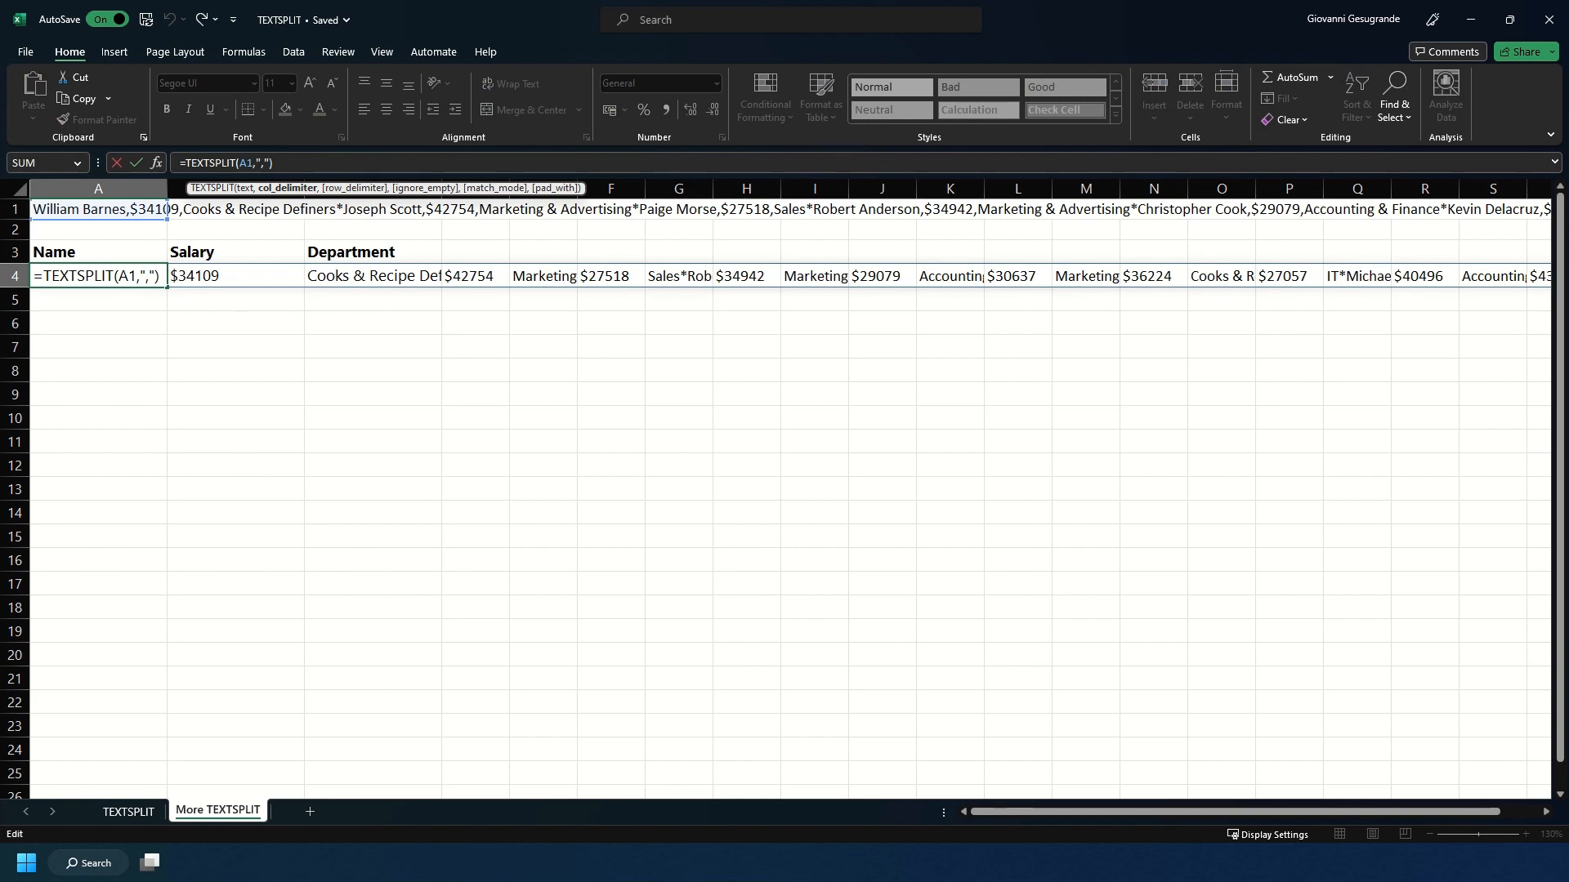
type(",")
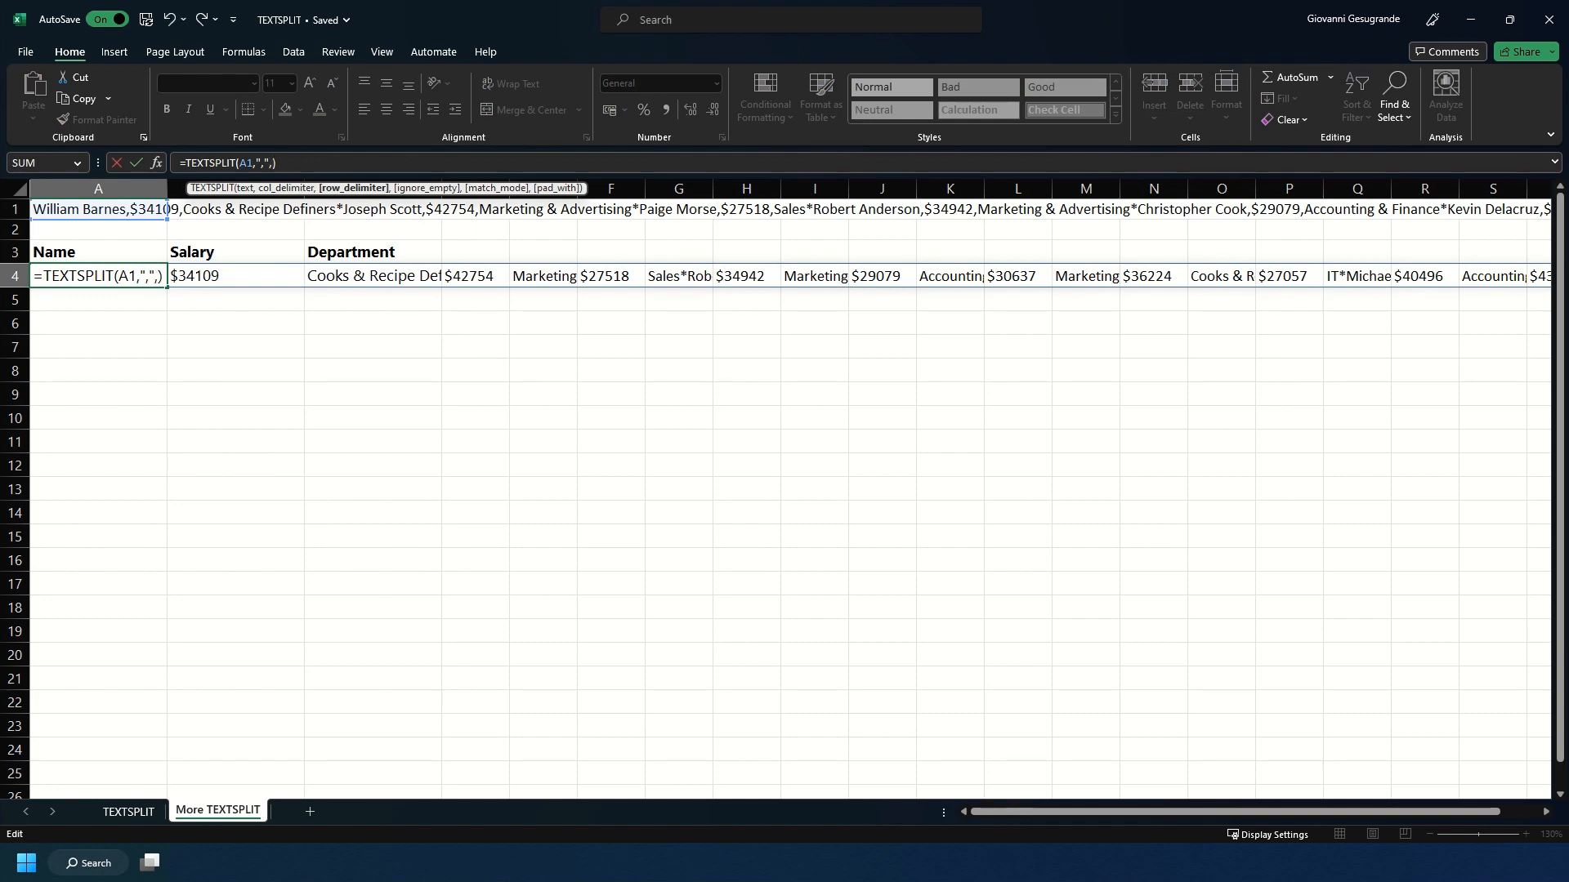
type("\"*\"")
type("\"")
key("Return")
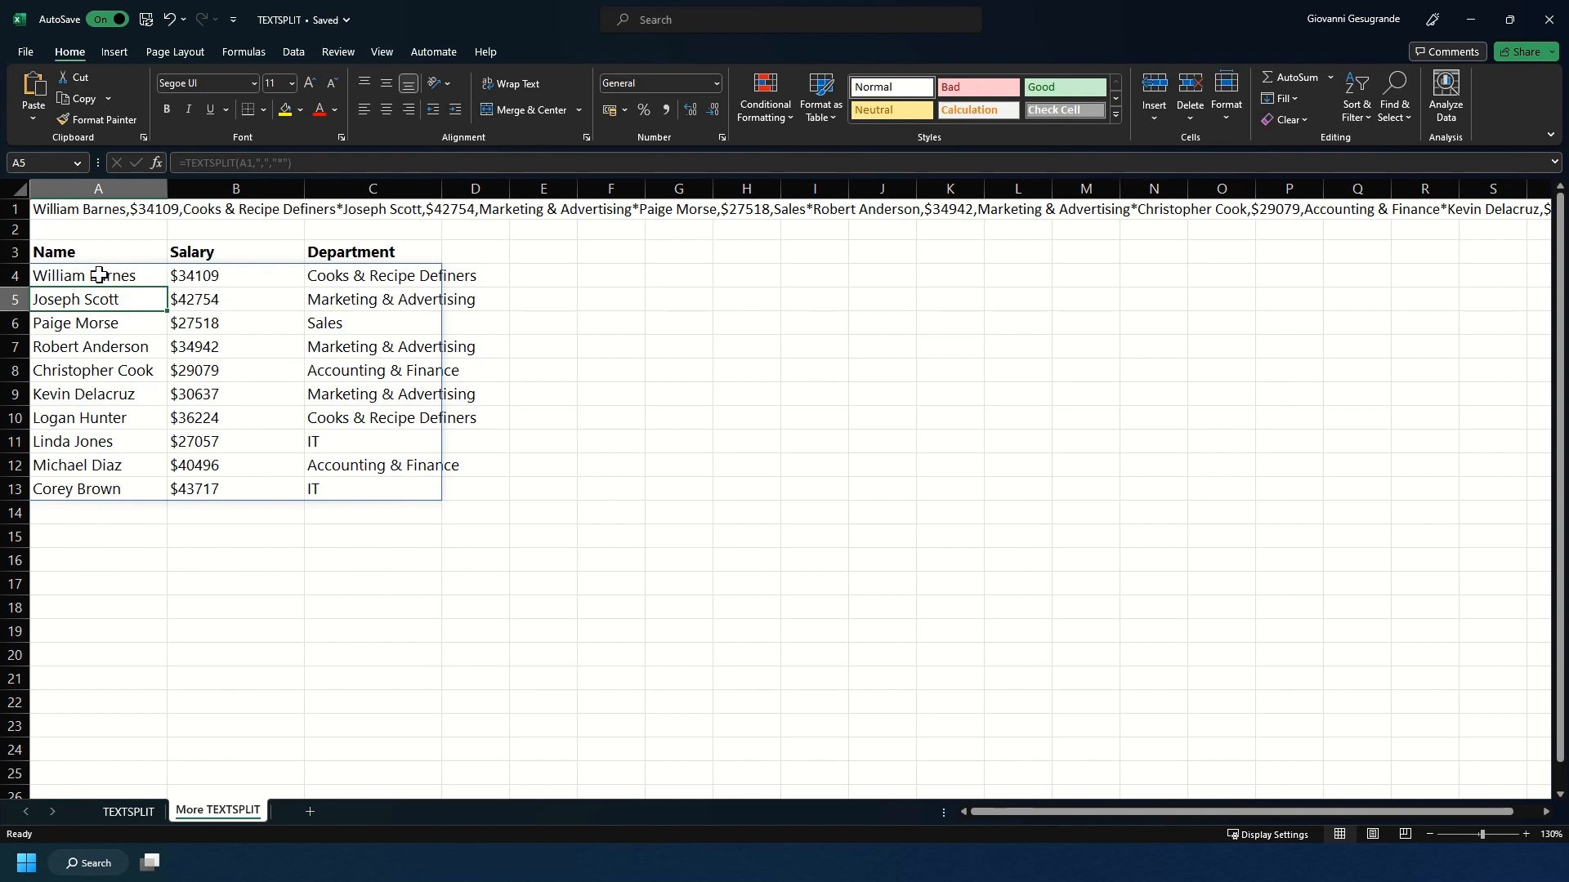
Step: Review the split table in A4:C13, going through the Name, Salary and Department columns one by one
left_click_drag(106, 275, 378, 480)
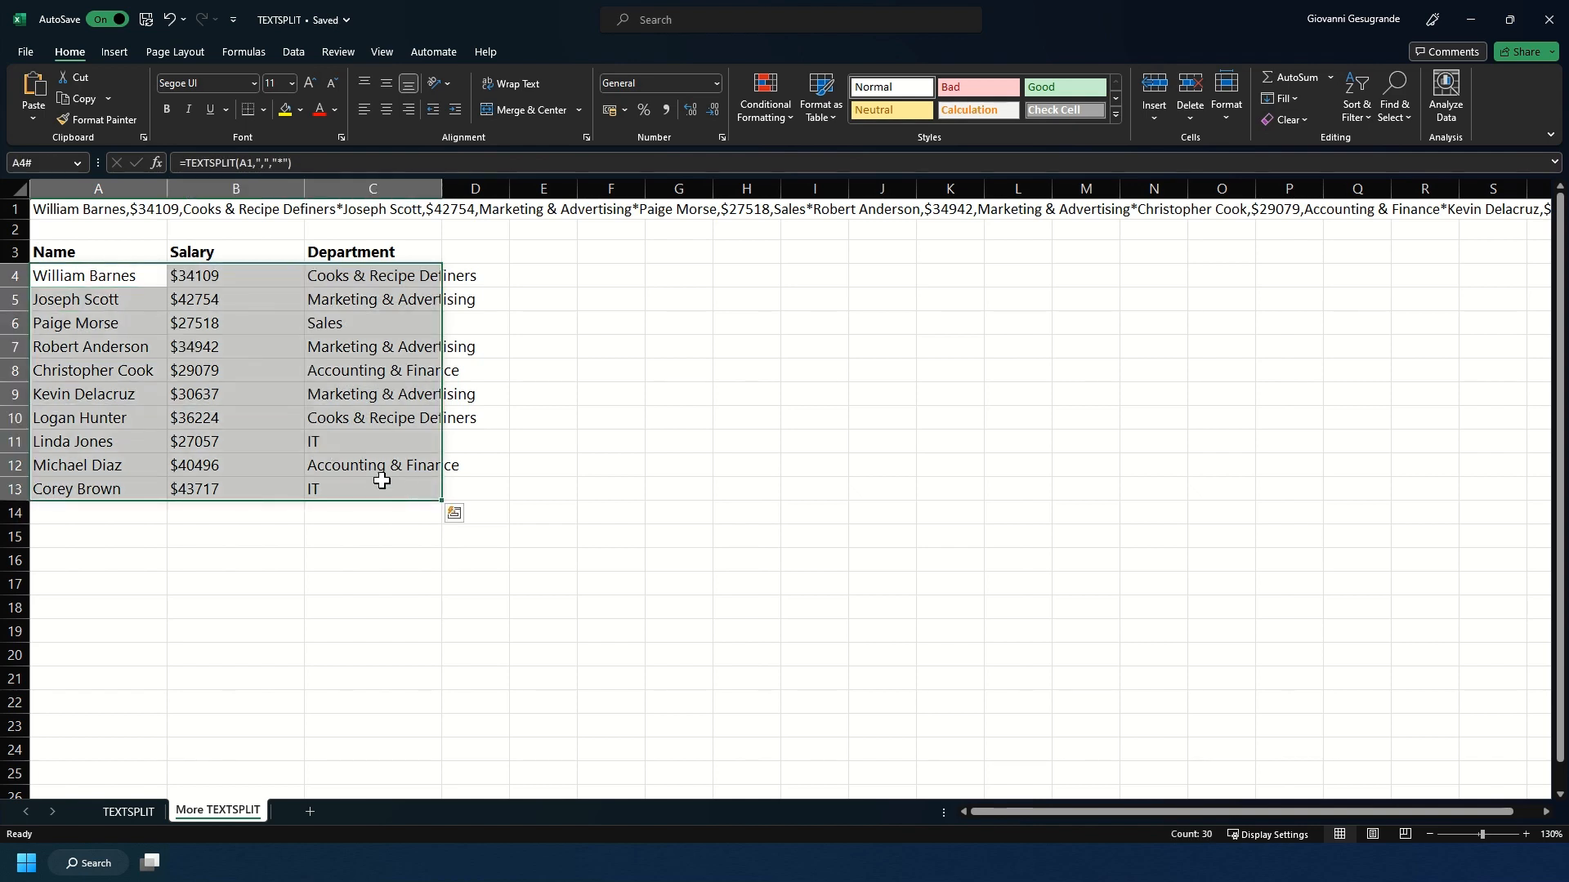
left_click_drag(52, 278, 71, 517)
left_click_drag(228, 278, 233, 513)
left_click_drag(365, 278, 375, 514)
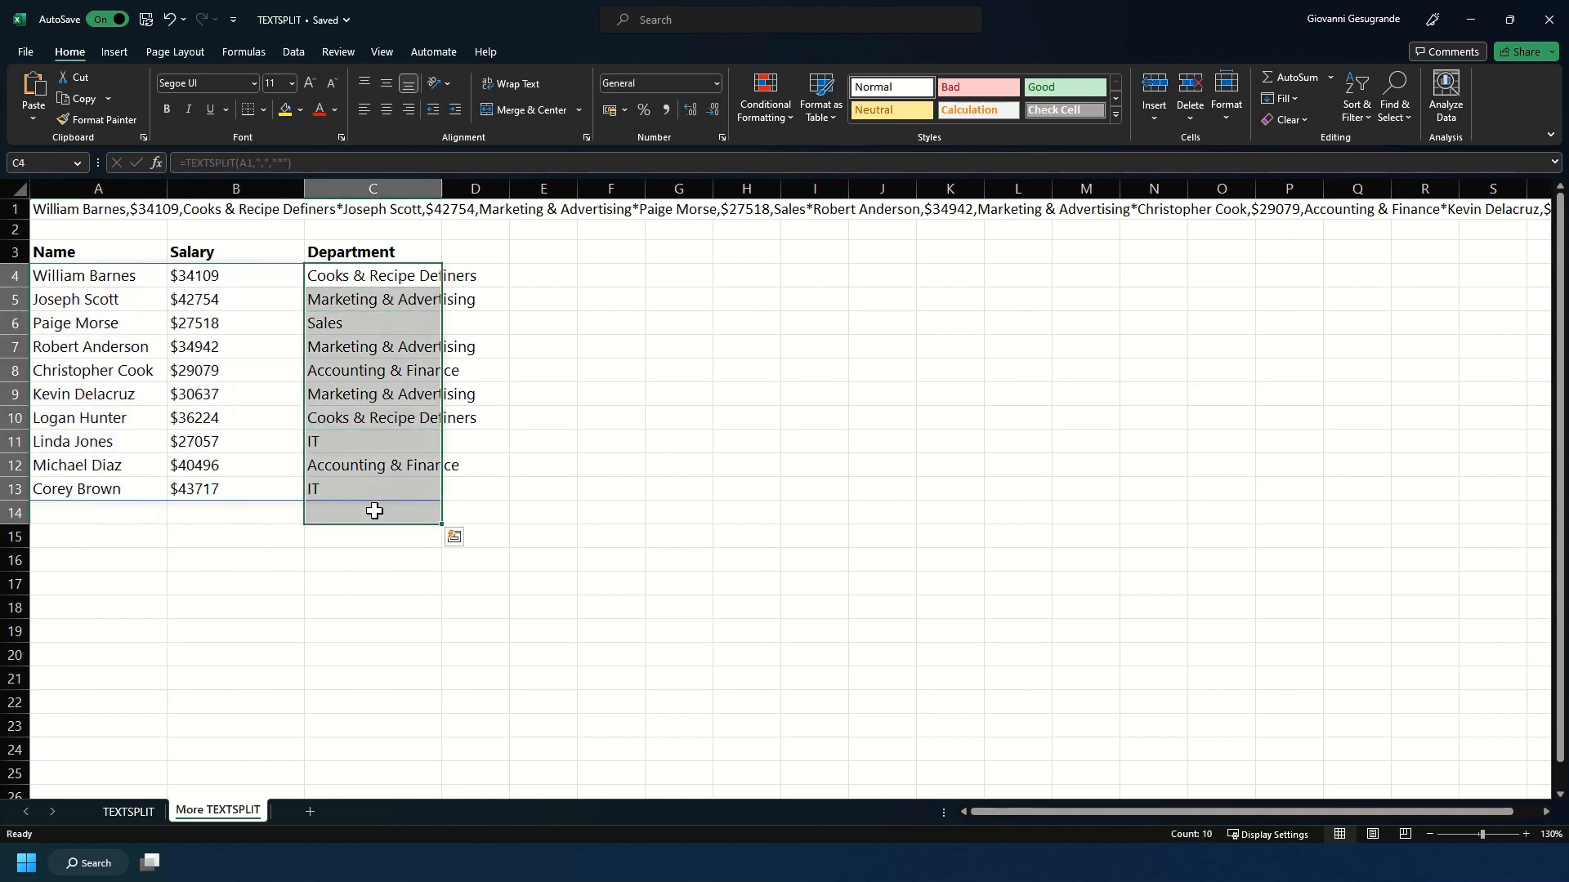